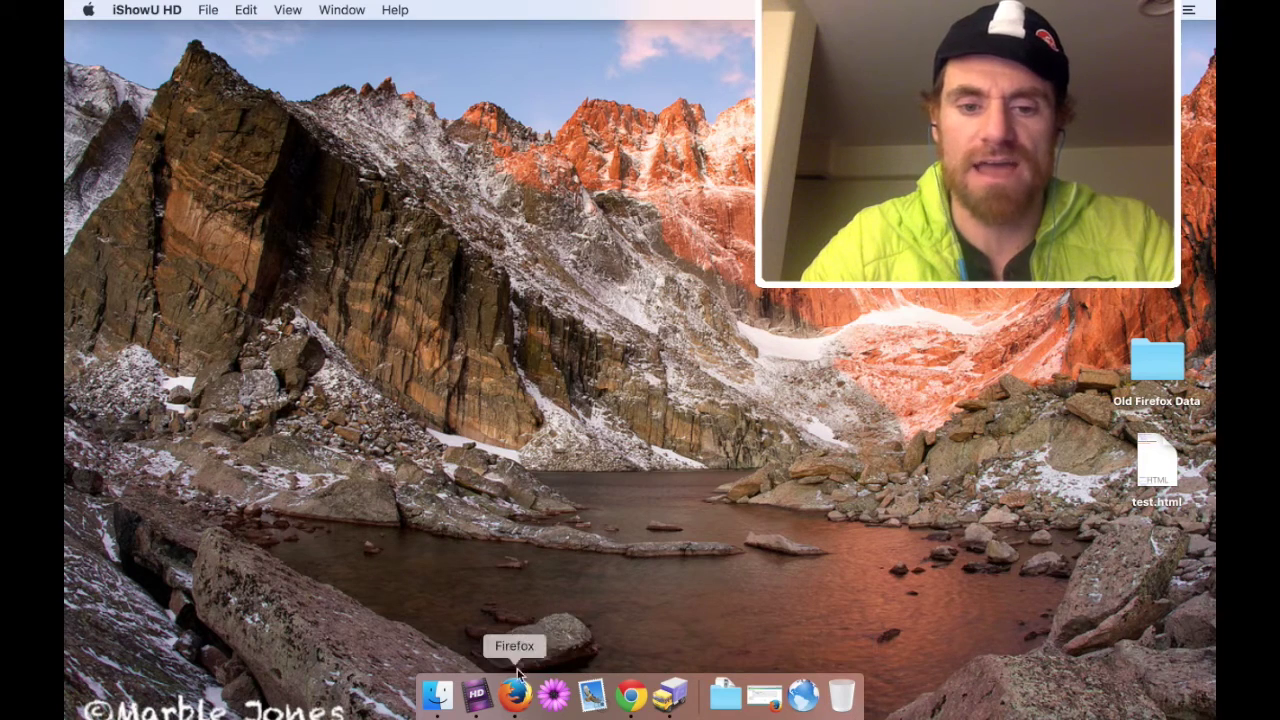
Restore the Firefox window showing the Dada Mail subscribe page at dadademo.com/dada/mail.cgi
{"action": "left_click", "coordinate": [518, 700]}
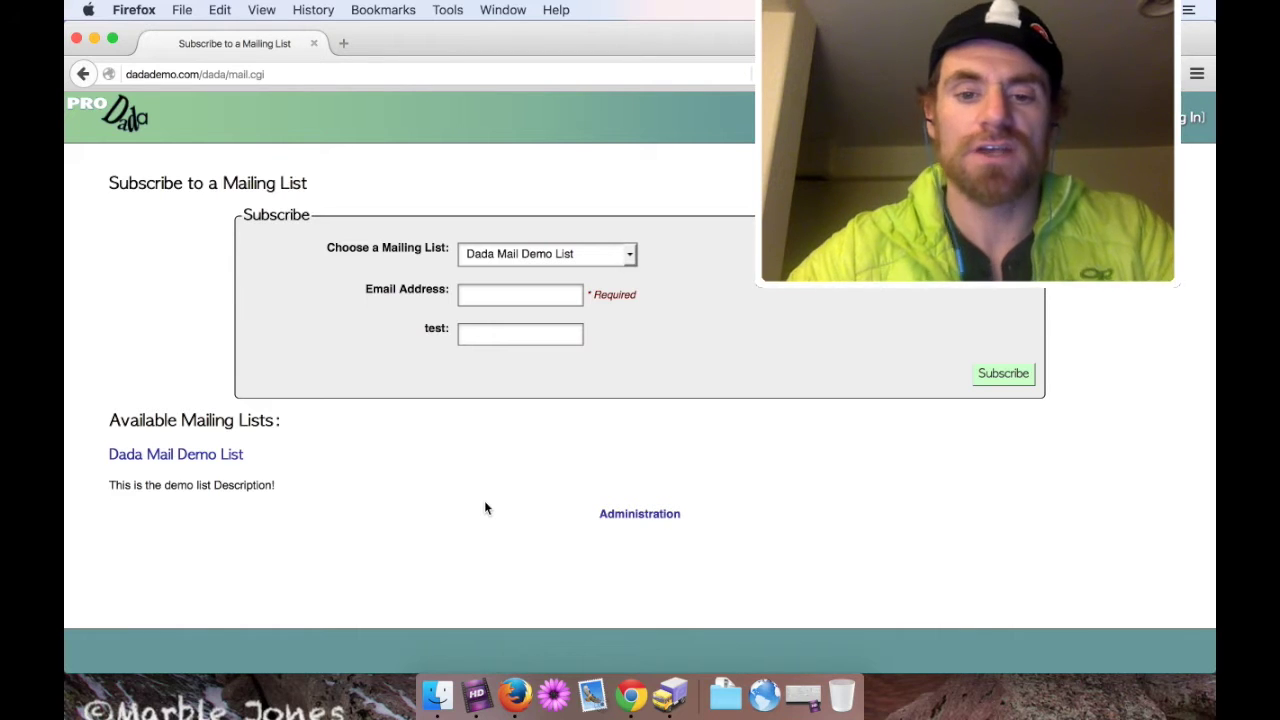
Bring Transmit forward, move its window to the left and enlarge it
{"action": "left_click", "coordinate": [681, 703]}
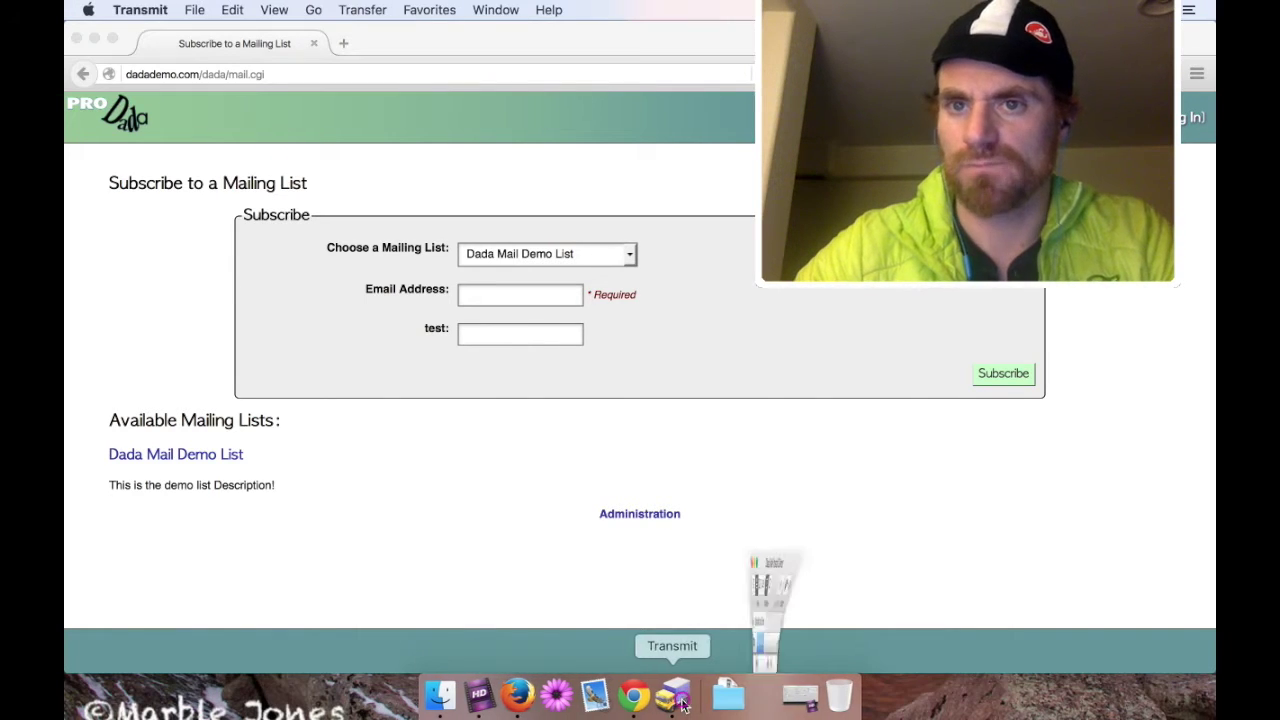
{"action": "left_click_drag", "start_coordinate": [841, 53], "coordinate": [435, 30]}
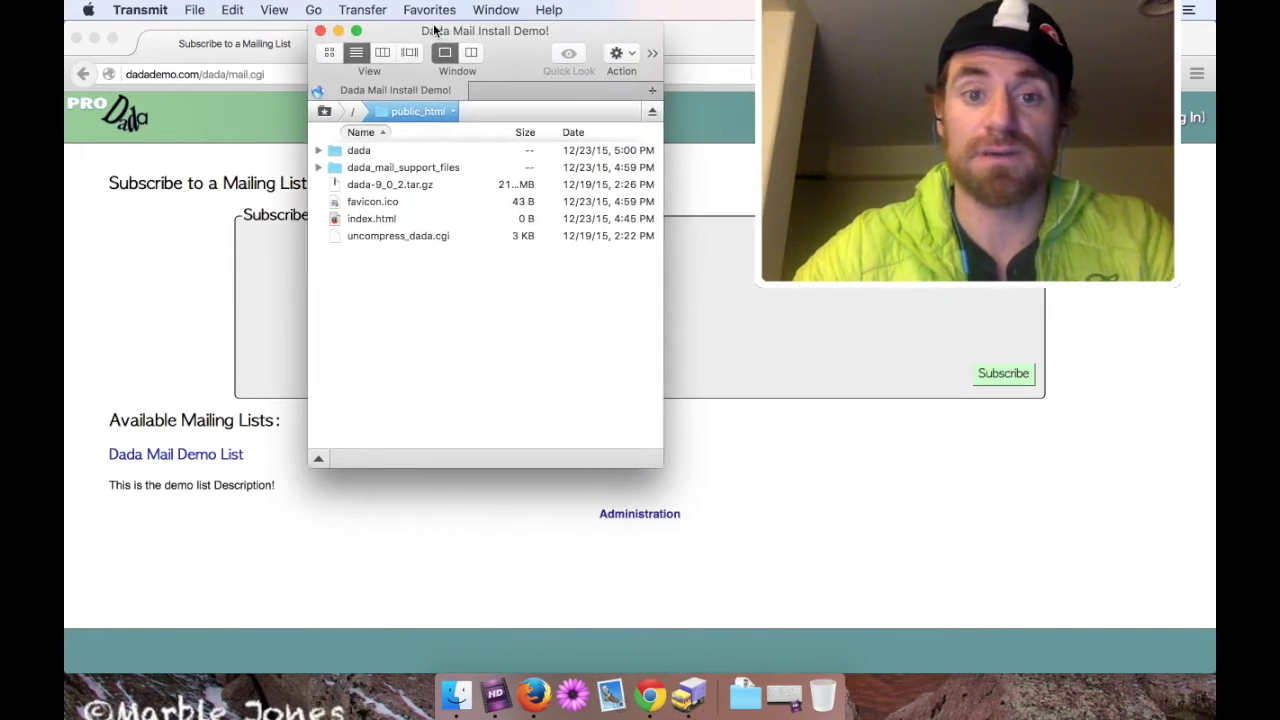
{"action": "left_click_drag", "start_coordinate": [660, 465], "coordinate": [973, 555]}
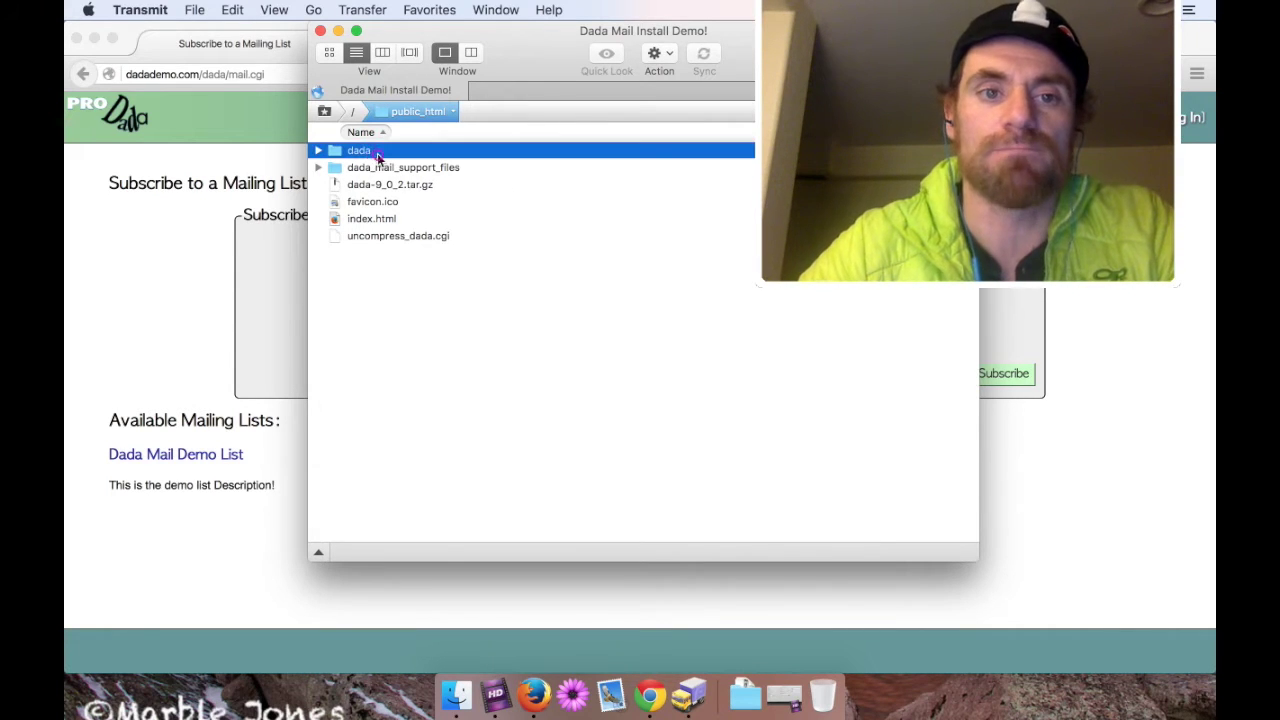
Point out the dada folder, dada-9_0_2.tar.gz, dada_mail_support_files and uncompress_dada.cgi in public_html
{"action": "left_click", "coordinate": [379, 151]}
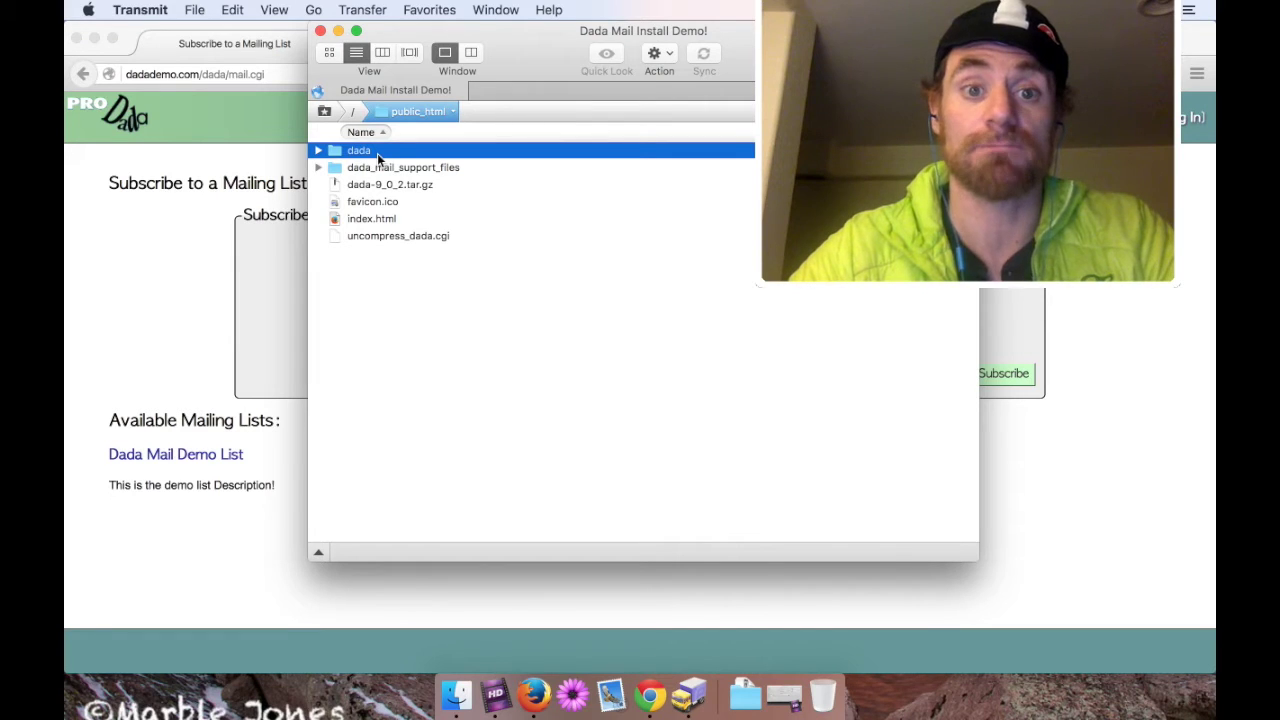
{"action": "left_click", "coordinate": [389, 183]}
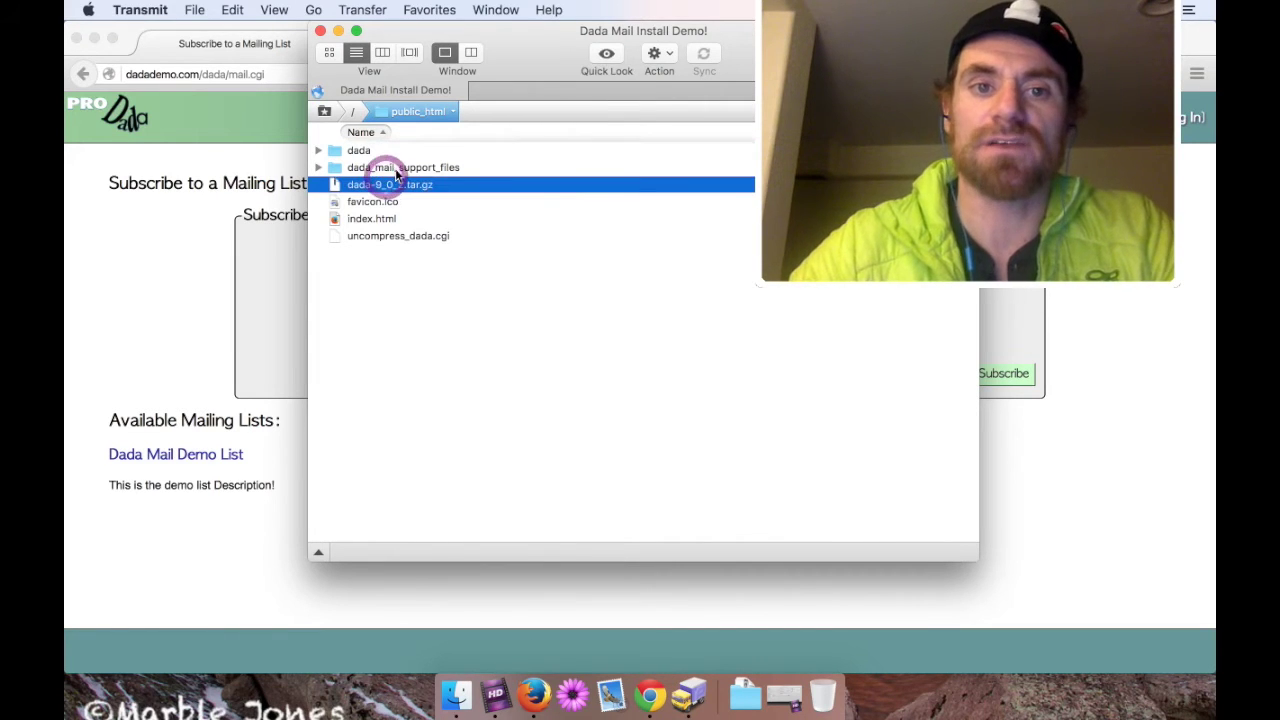
{"action": "left_click", "coordinate": [397, 172]}
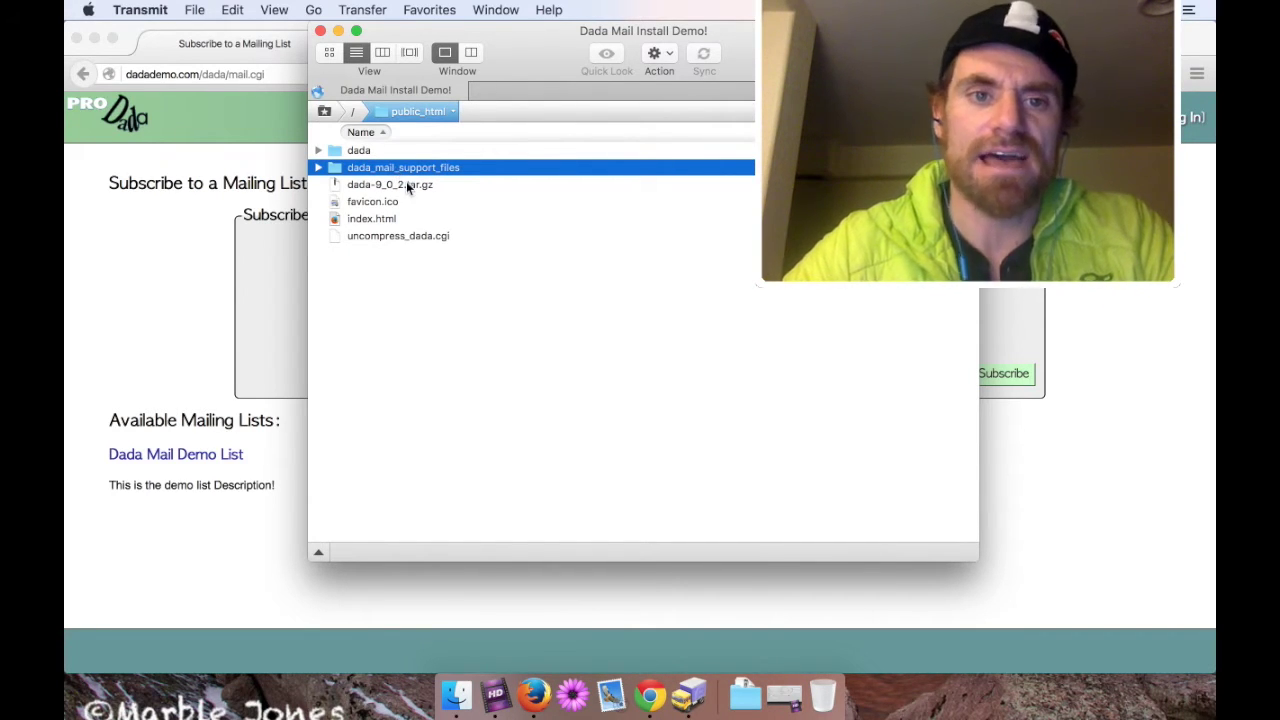
{"action": "left_click", "coordinate": [407, 185]}
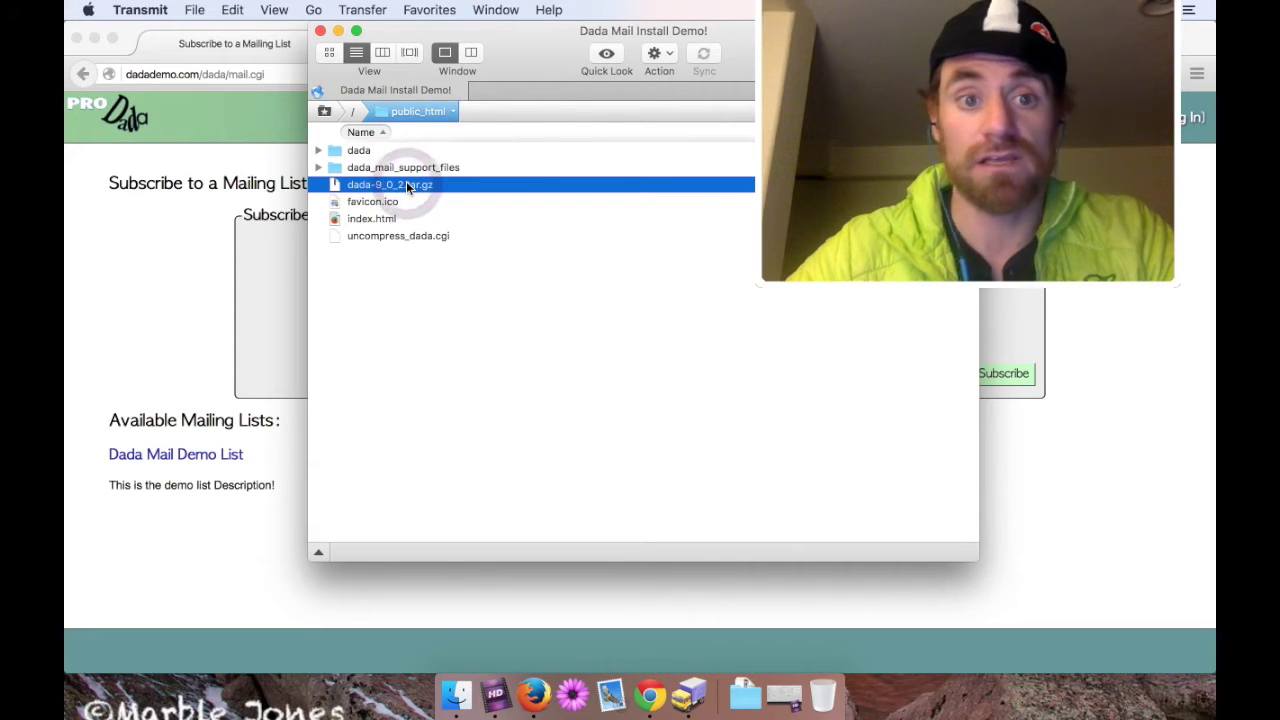
{"action": "left_click", "coordinate": [416, 239]}
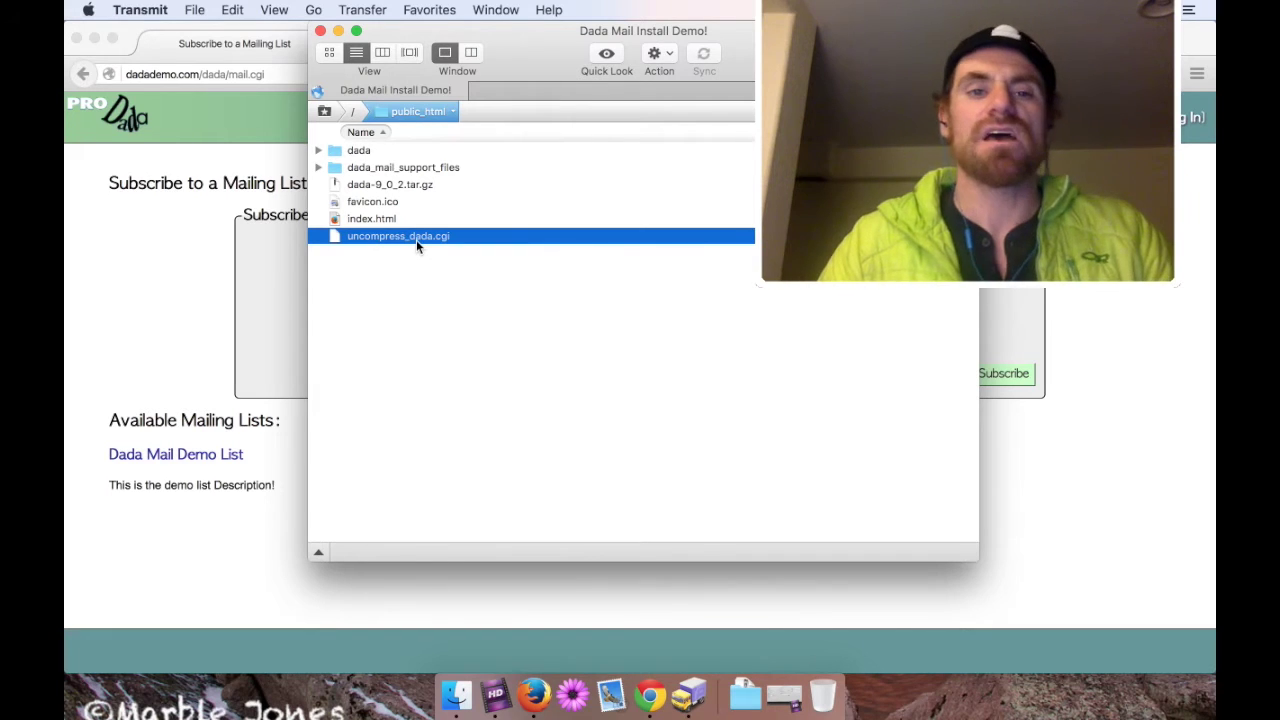
Append -8_4_0 to the old dada folder's name, making it dada-8_4_0
{"action": "left_click", "coordinate": [414, 165]}
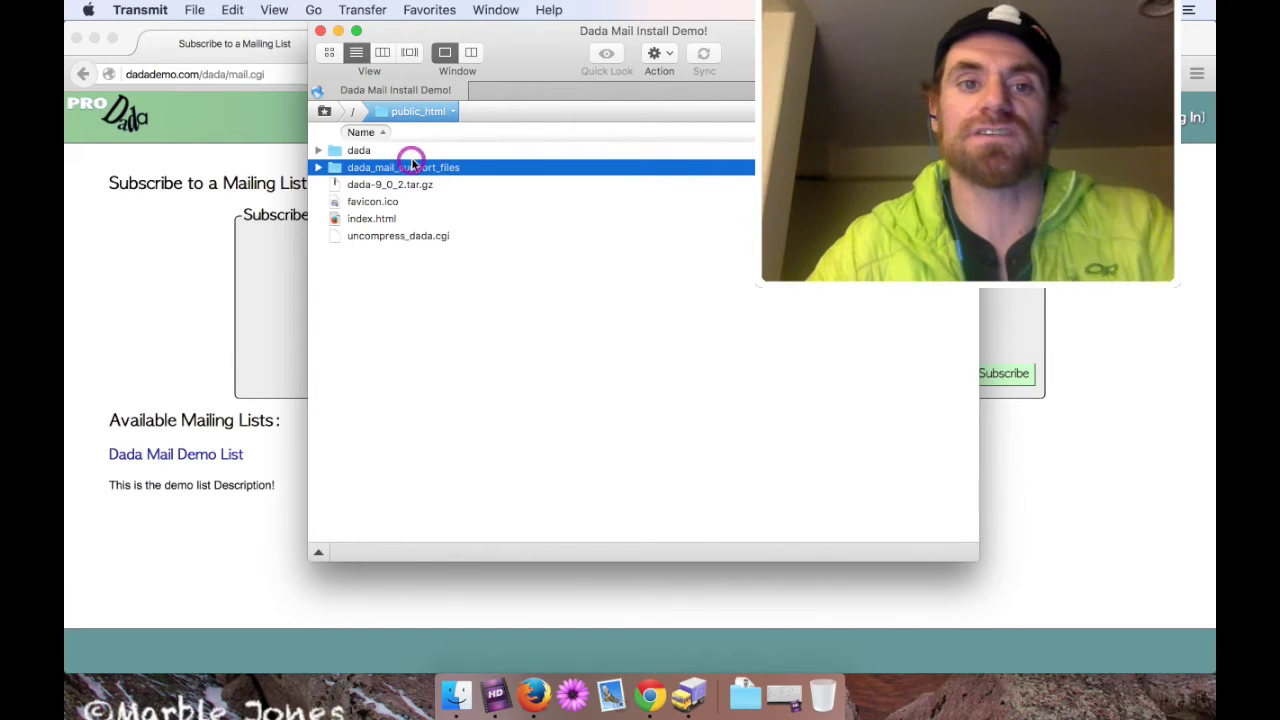
{"action": "left_click", "coordinate": [412, 157]}
{"action": "left_click", "coordinate": [410, 158]}
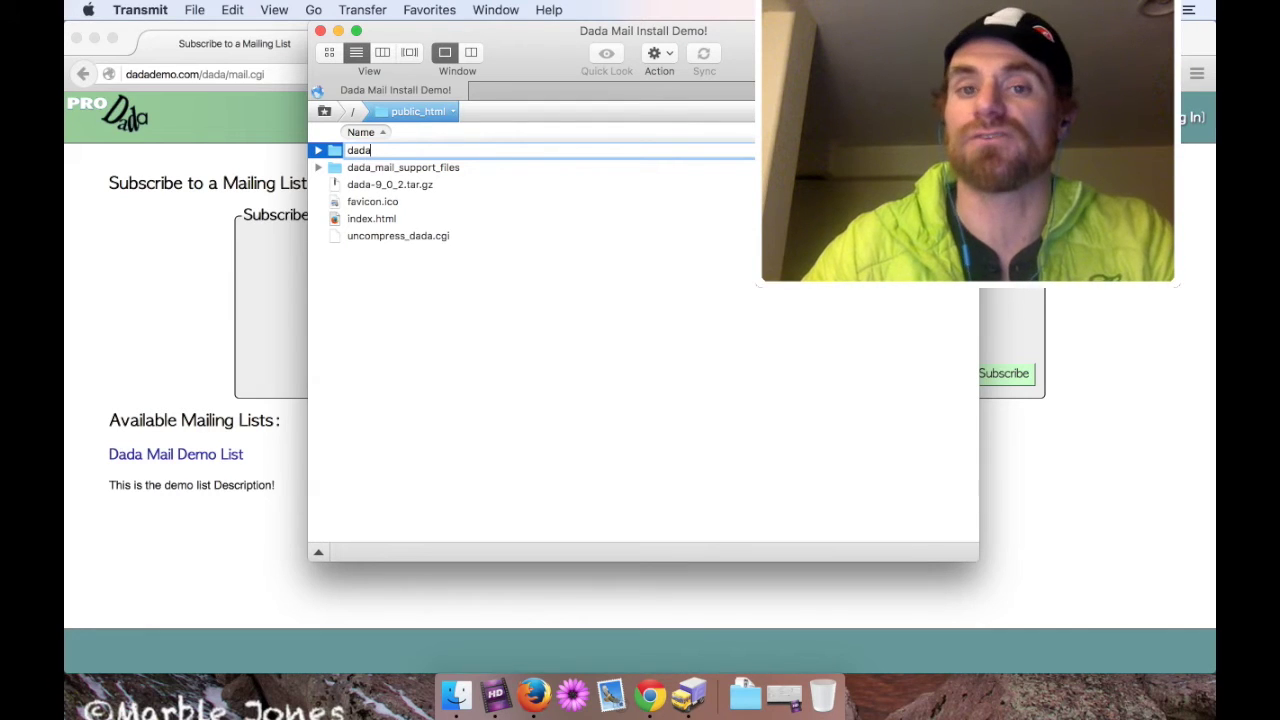
{"action": "type", "text": "-"}
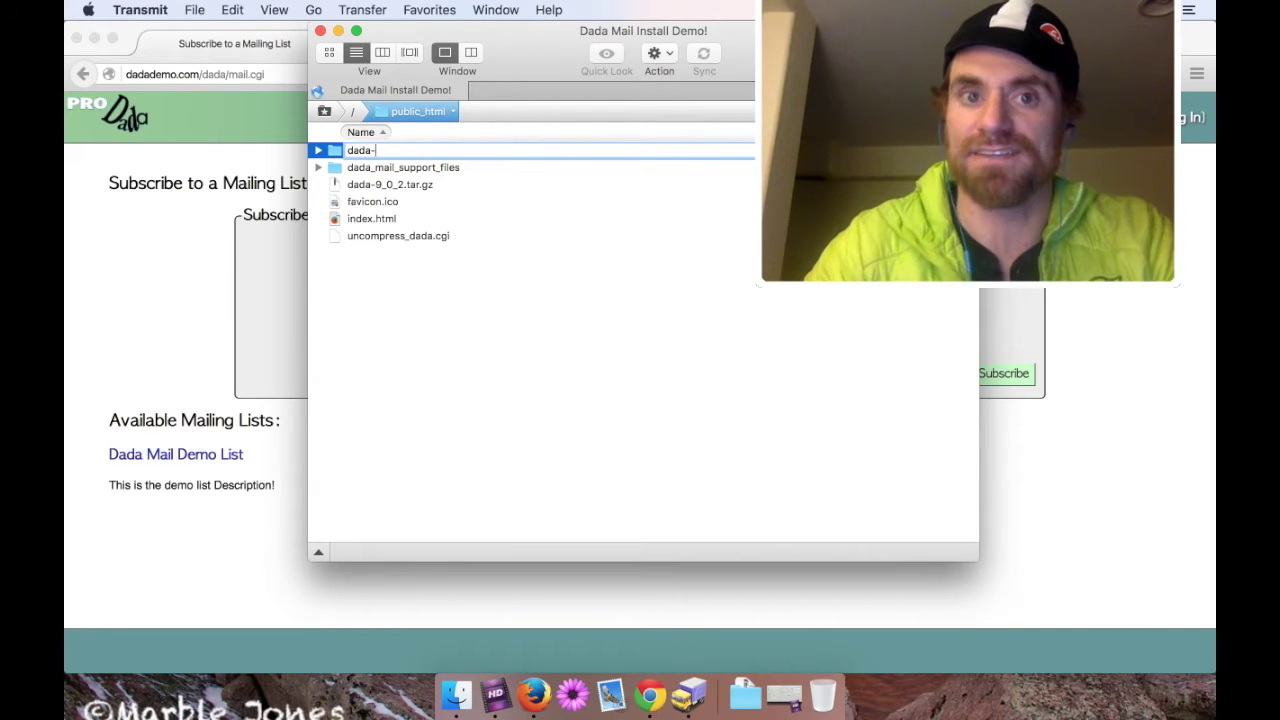
{"action": "type", "text": "8_"}
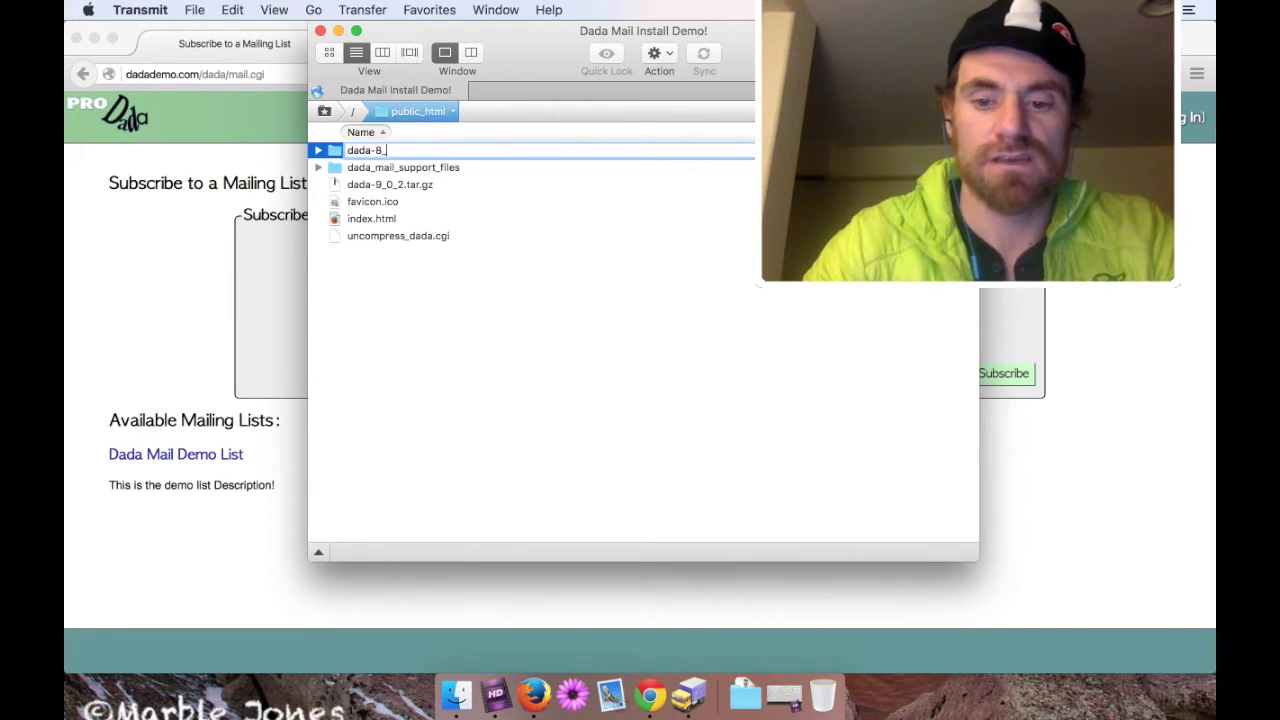
{"action": "type", "text": "4_0"}
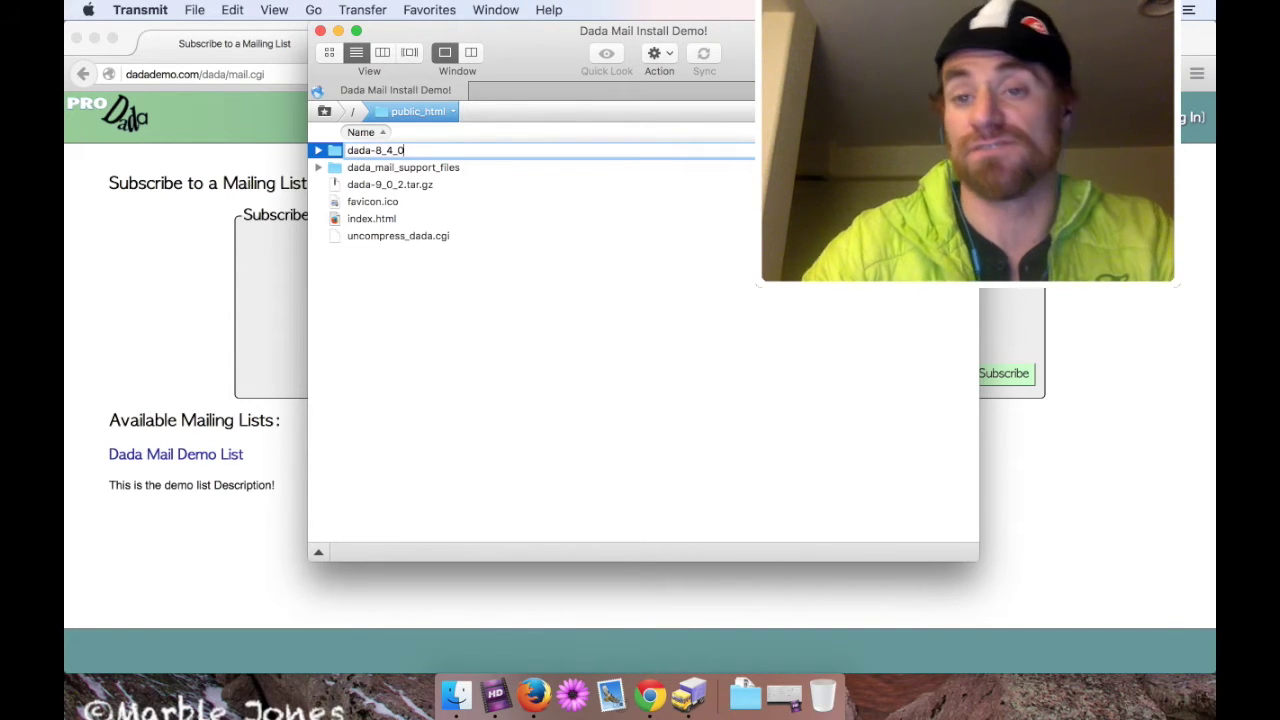
{"action": "key", "text": "Return"}
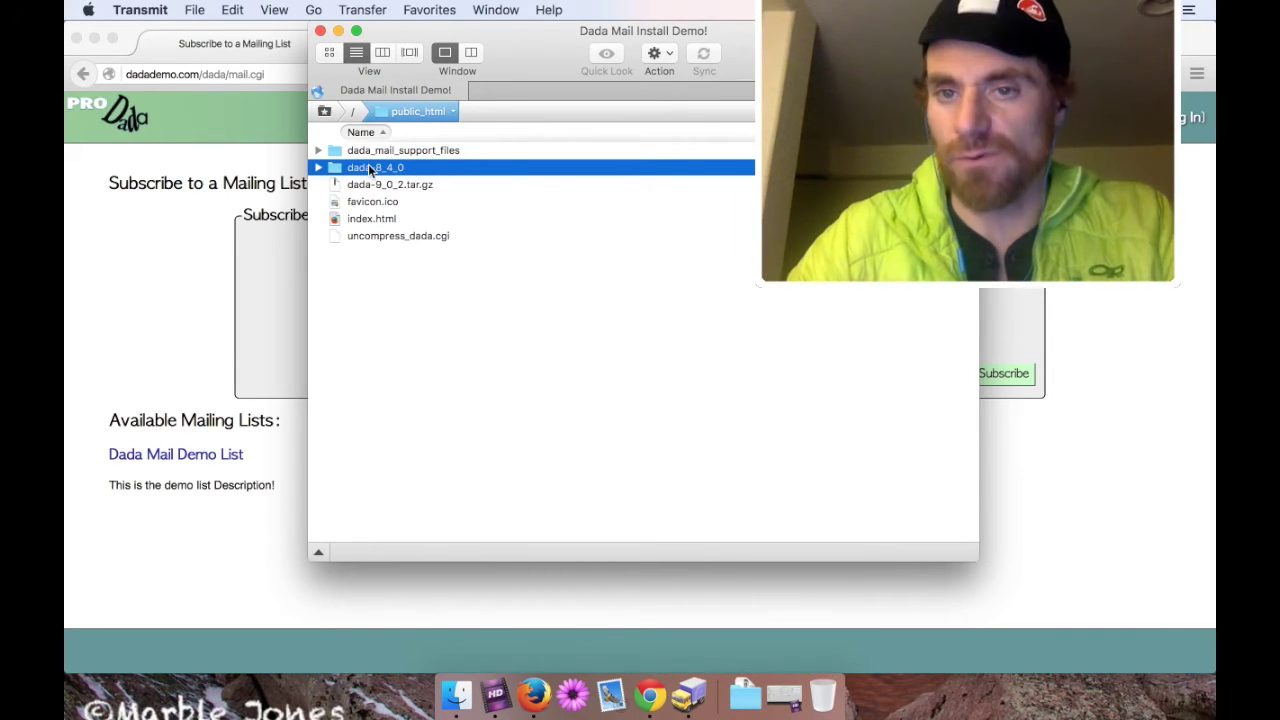
Copy the uncompress_dada.cgi file name and return to the browser's address bar
{"action": "left_click", "coordinate": [408, 237]}
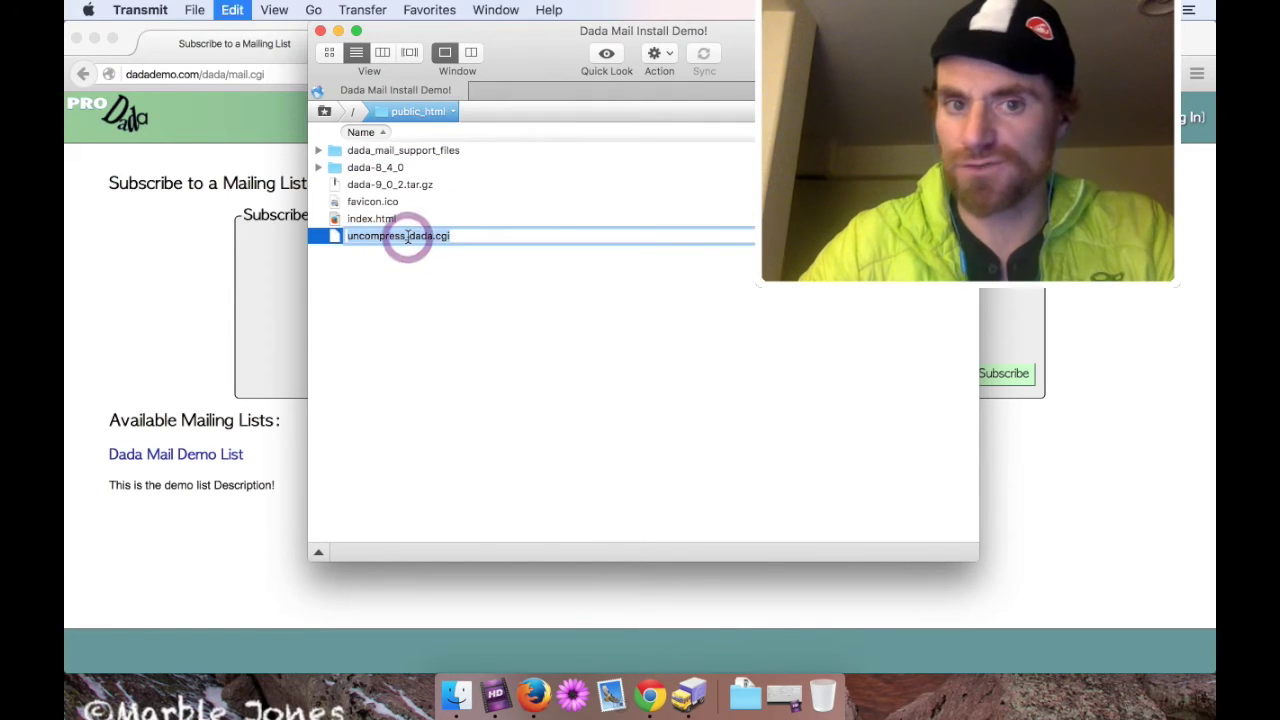
{"action": "left_click", "coordinate": [421, 318]}
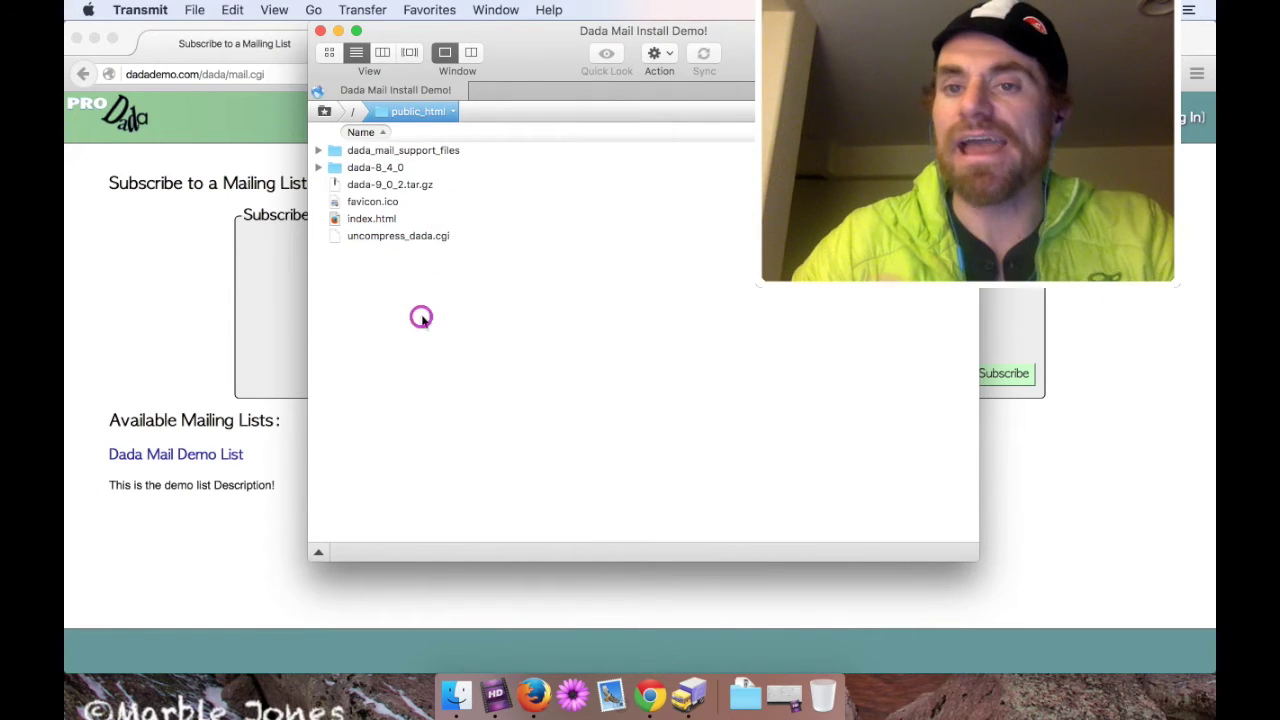
{"action": "left_click", "coordinate": [201, 279]}
{"action": "left_click_drag", "start_coordinate": [203, 74], "coordinate": [265, 74]}
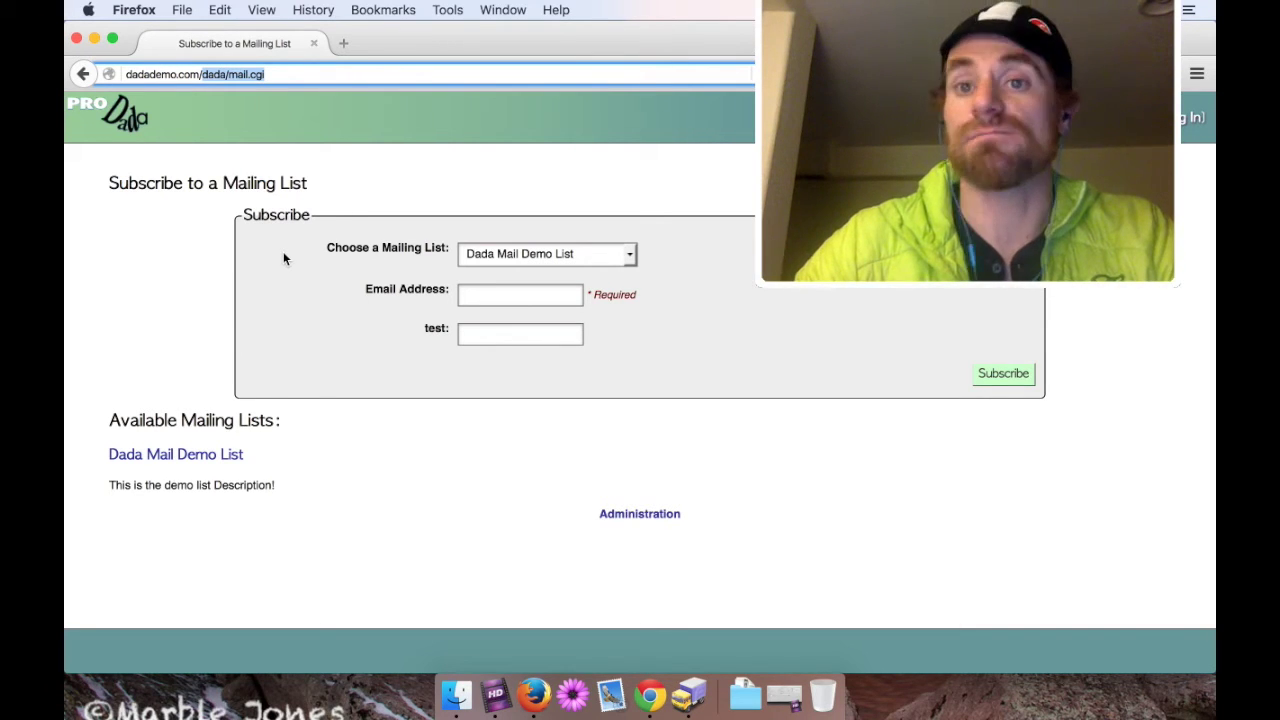
{"action": "left_click", "coordinate": [690, 694]}
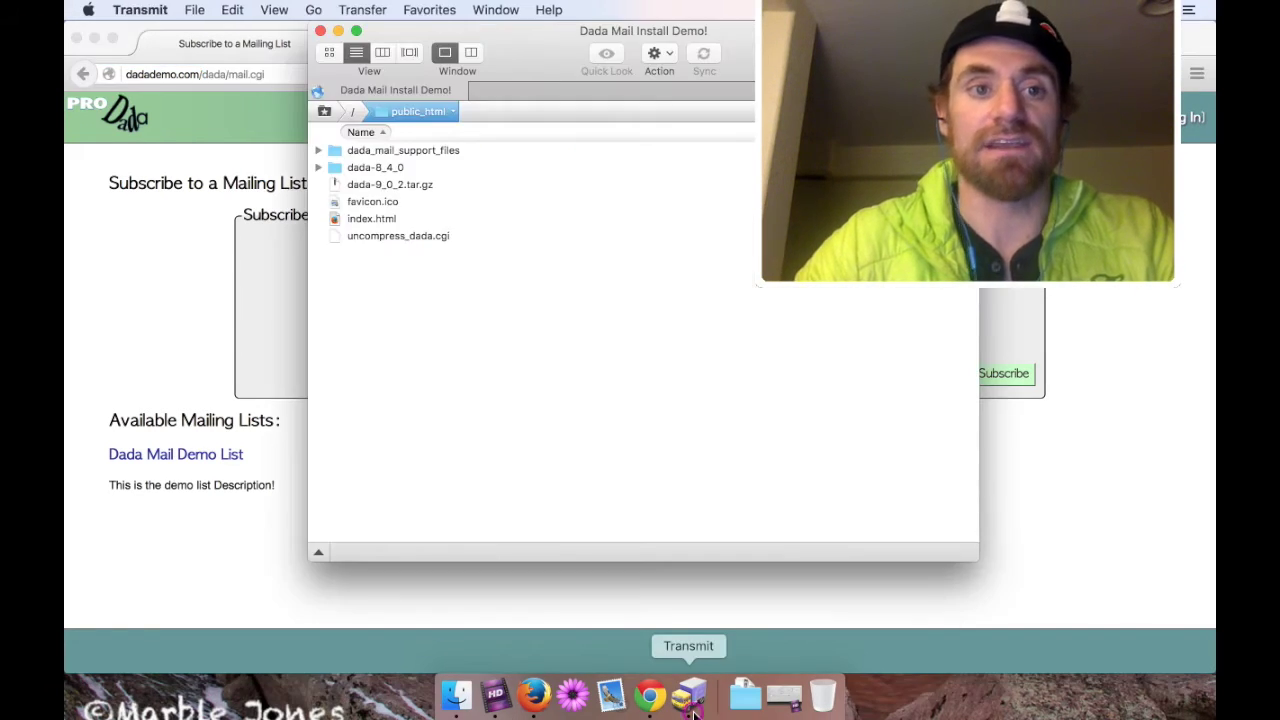
{"action": "left_click", "coordinate": [372, 237]}
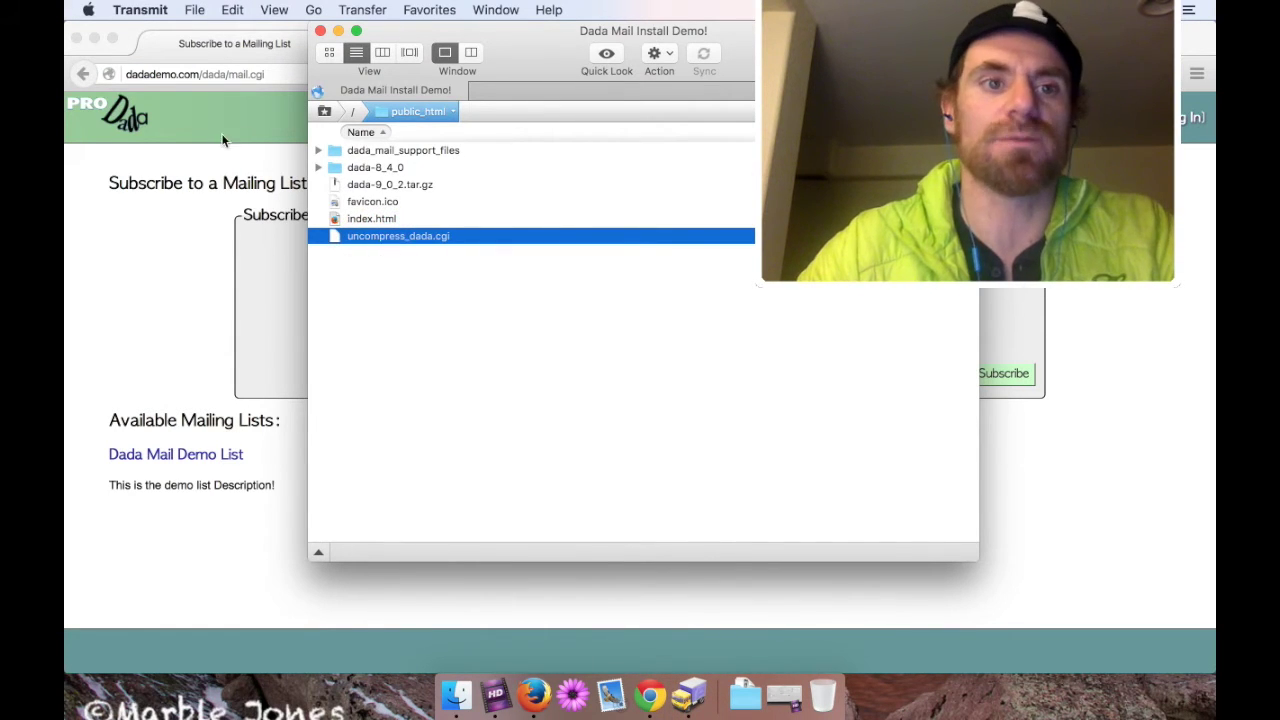
{"action": "left_click", "coordinate": [208, 74]}
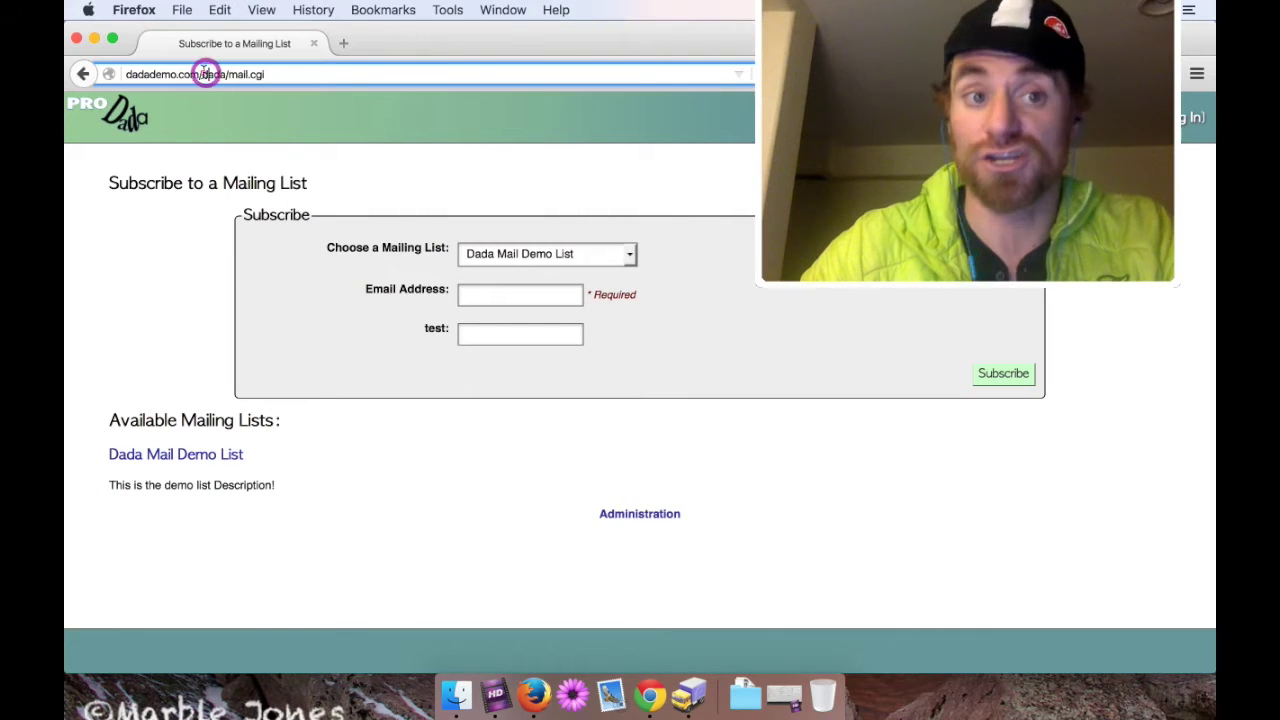
Load dadademo.com/uncompress_dada.cgi to unpack the 9.0.2 archive
{"action": "left_click", "coordinate": [206, 74]}
{"action": "key", "text": "shift+End"}
{"action": "key", "text": "BackSpace"}
{"action": "type", "text": "uncompress_dada.cgi"}
{"action": "key", "text": "Return"}
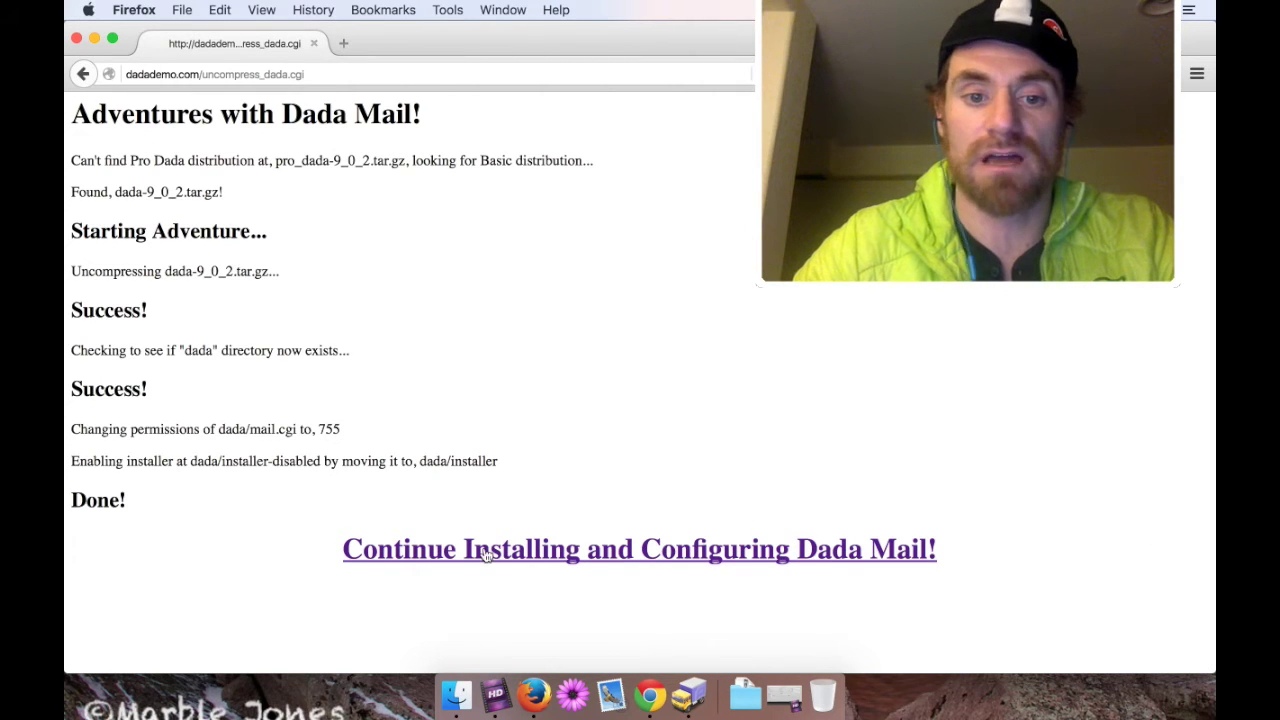
Continue to the installer and upgrade the existing .dada_files installation
{"action": "left_click", "coordinate": [592, 556]}
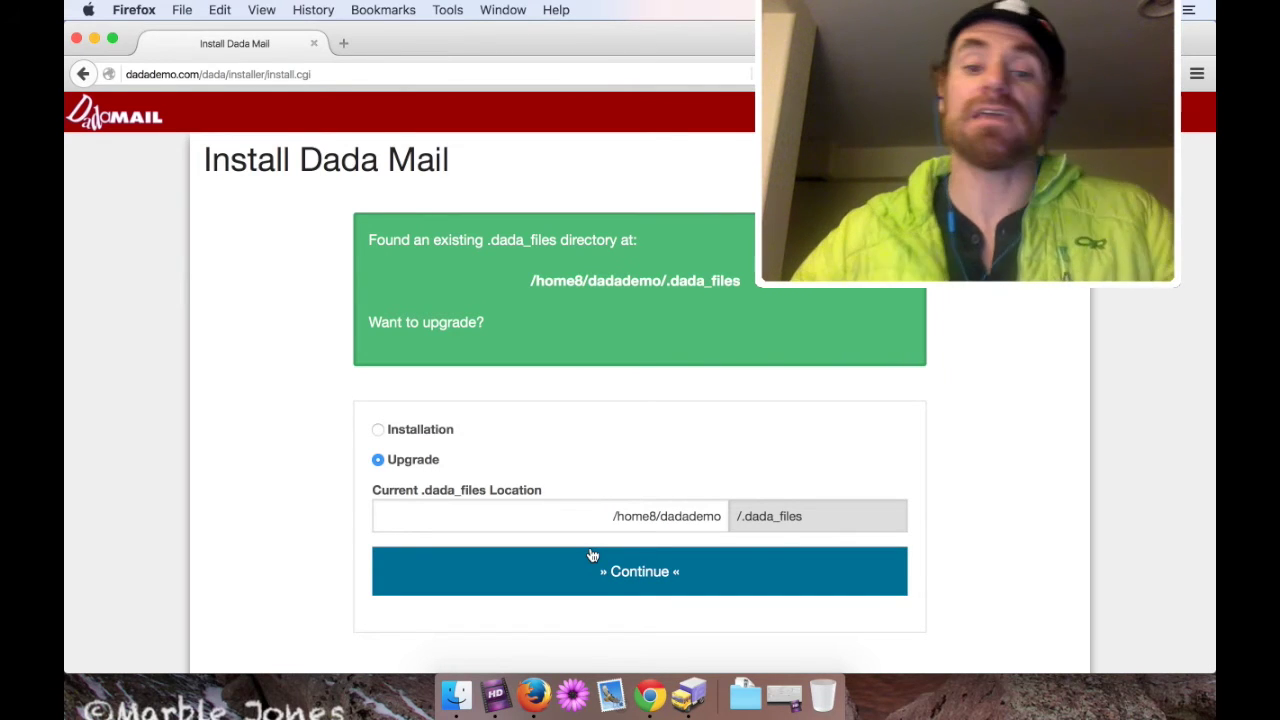
{"action": "left_click_drag", "start_coordinate": [593, 517], "coordinate": [875, 525]}
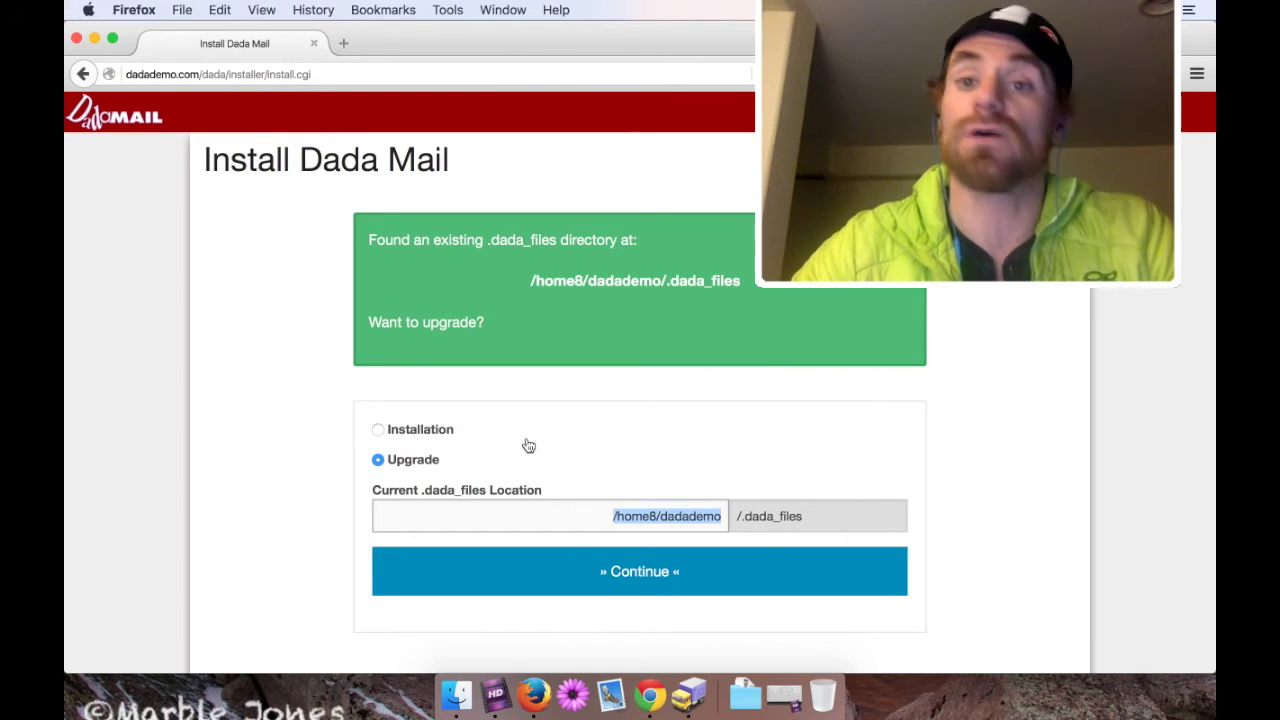
{"action": "left_click", "coordinate": [638, 575]}
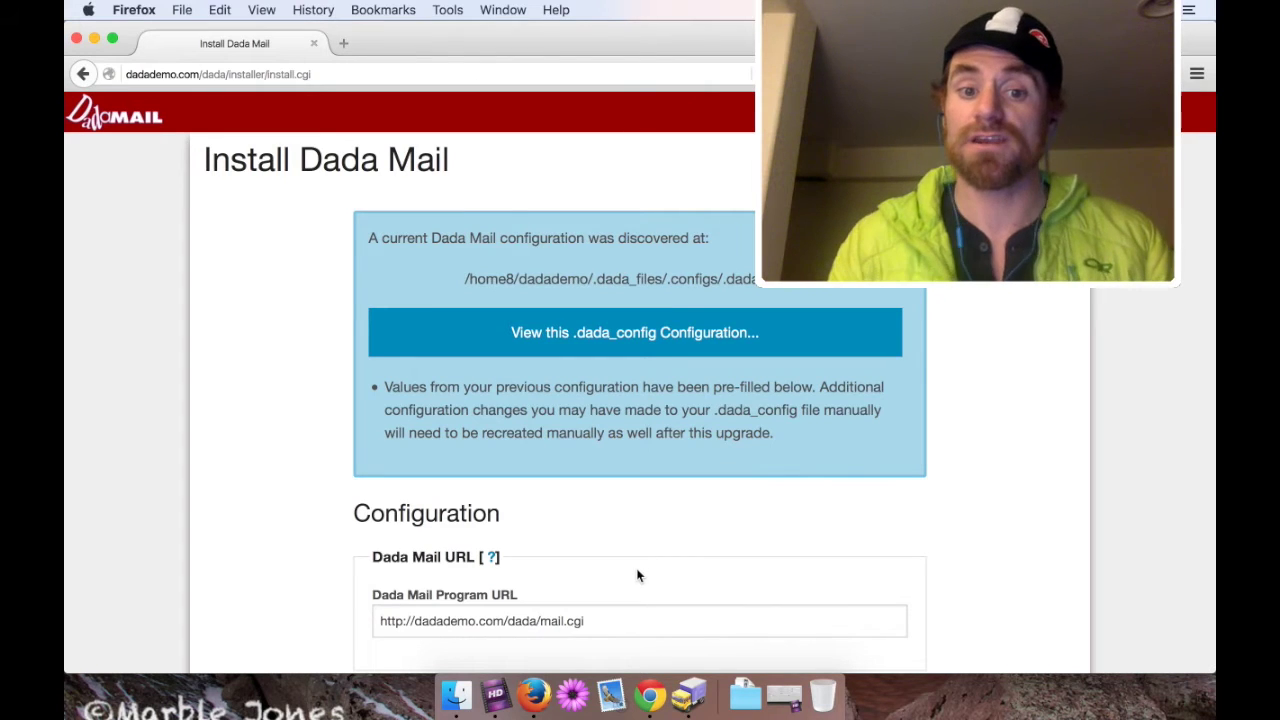
{"action": "scroll", "coordinate": [291, 528], "scroll_direction": "down", "scroll_amount": 15}
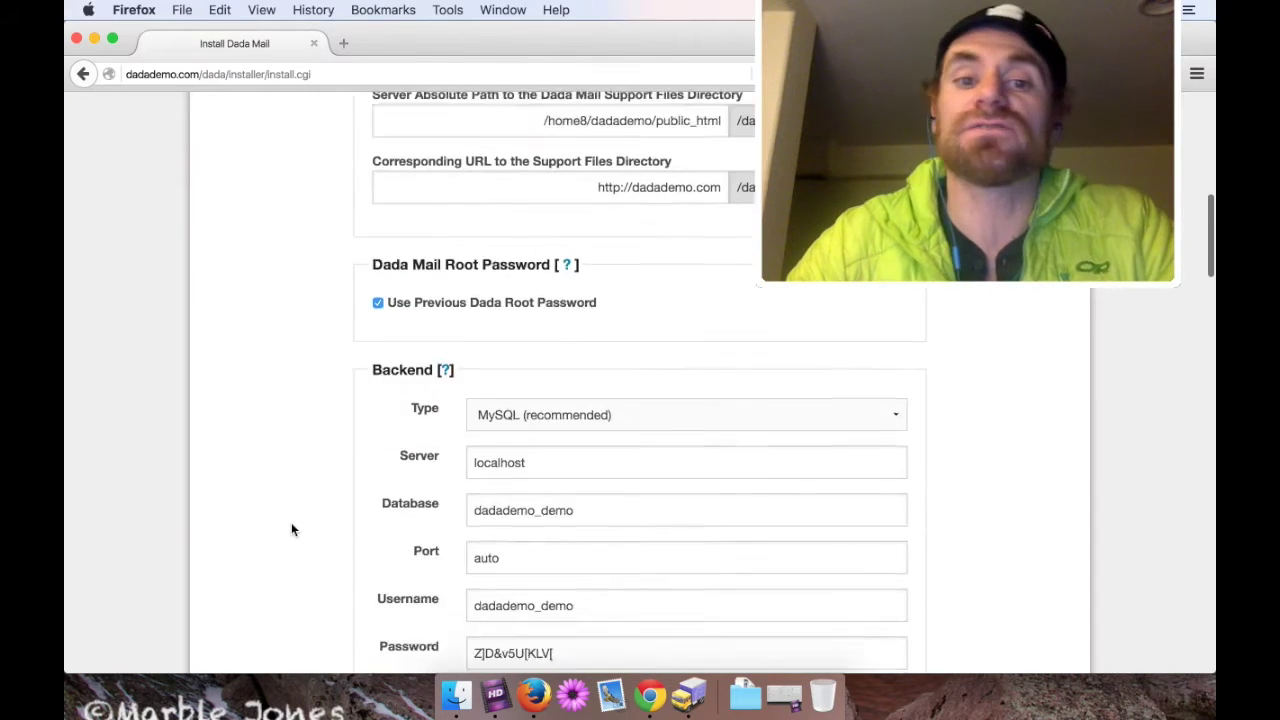
{"action": "scroll", "coordinate": [291, 529], "scroll_direction": "down", "scroll_amount": 20}
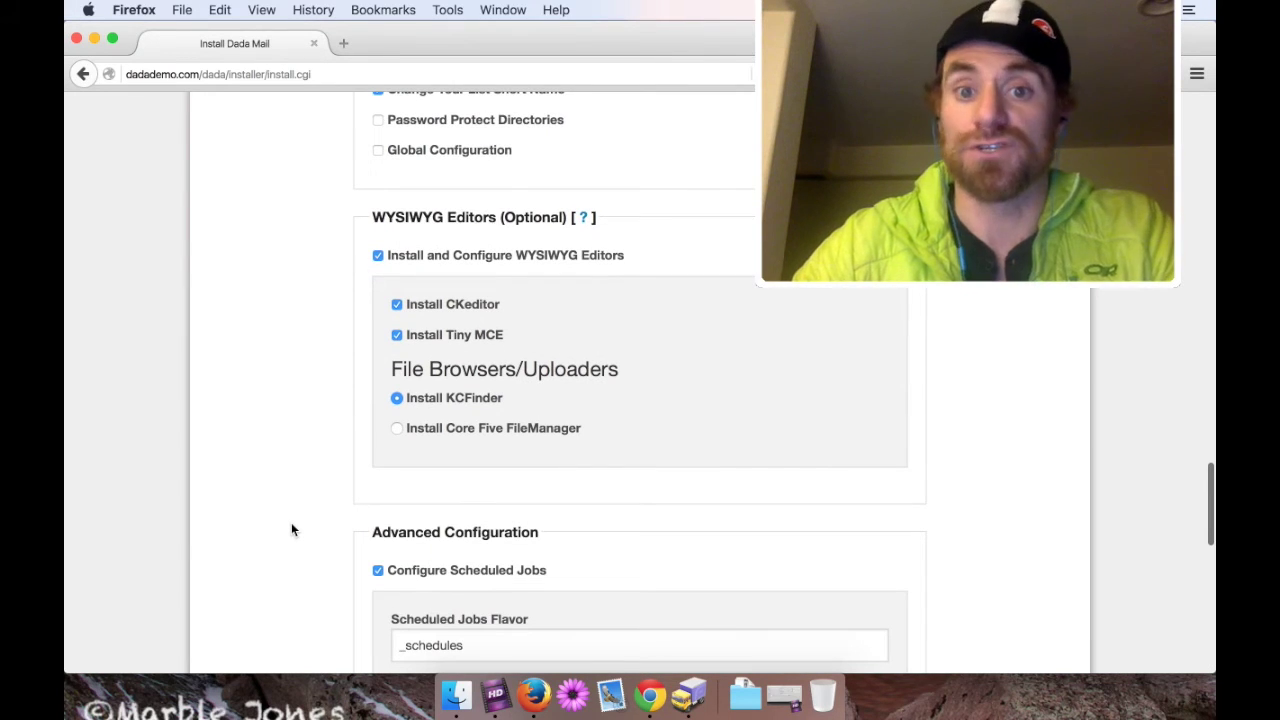
{"action": "scroll", "coordinate": [291, 529], "scroll_direction": "up", "scroll_amount": 20}
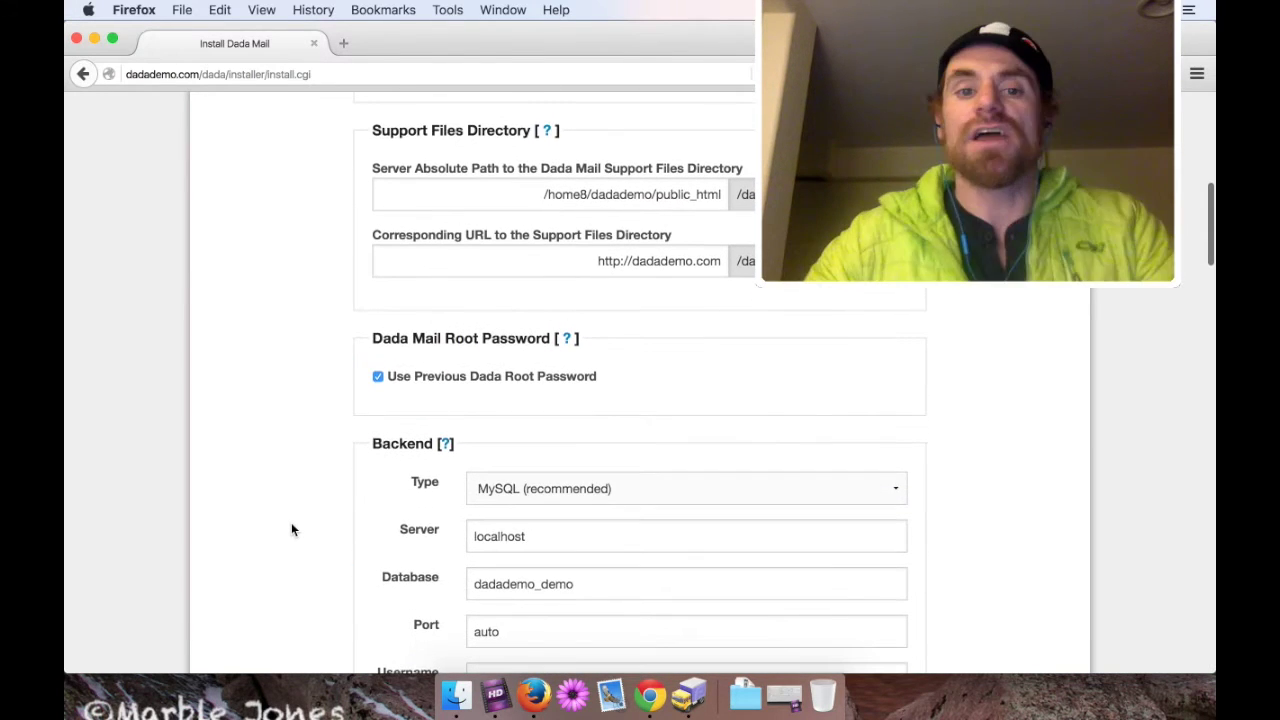
{"action": "scroll", "coordinate": [292, 529], "scroll_direction": "down", "scroll_amount": 6}
{"action": "scroll", "coordinate": [292, 529], "scroll_direction": "down", "scroll_amount": 10}
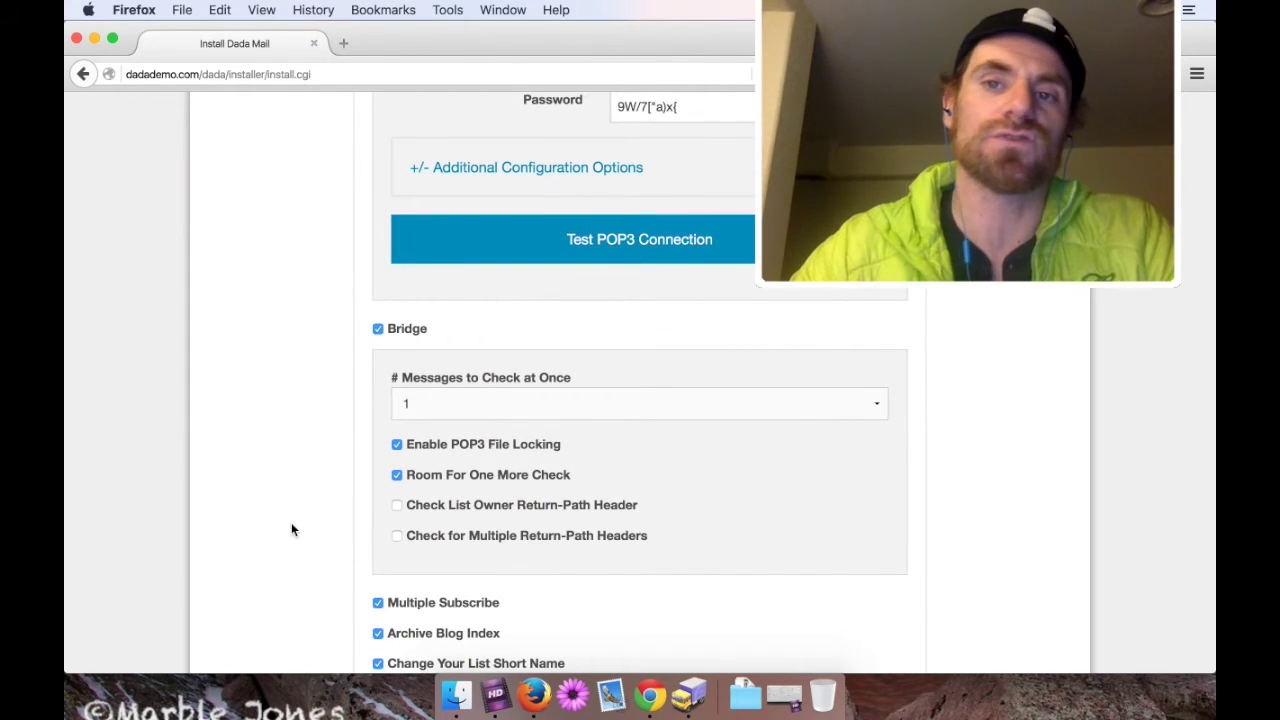
{"action": "scroll", "coordinate": [291, 529], "scroll_direction": "down", "scroll_amount": 9}
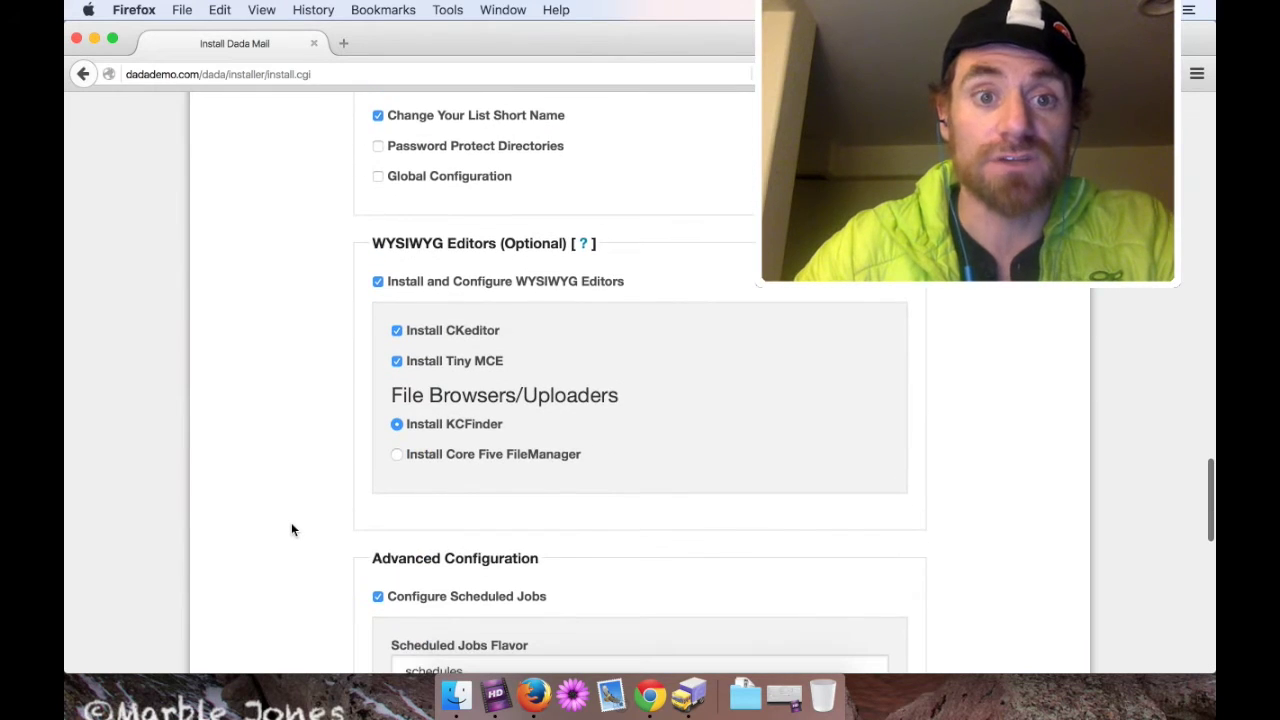
{"action": "scroll", "coordinate": [291, 529], "scroll_direction": "up", "scroll_amount": 2}
{"action": "left_click_drag", "start_coordinate": [563, 306], "coordinate": [380, 302]}
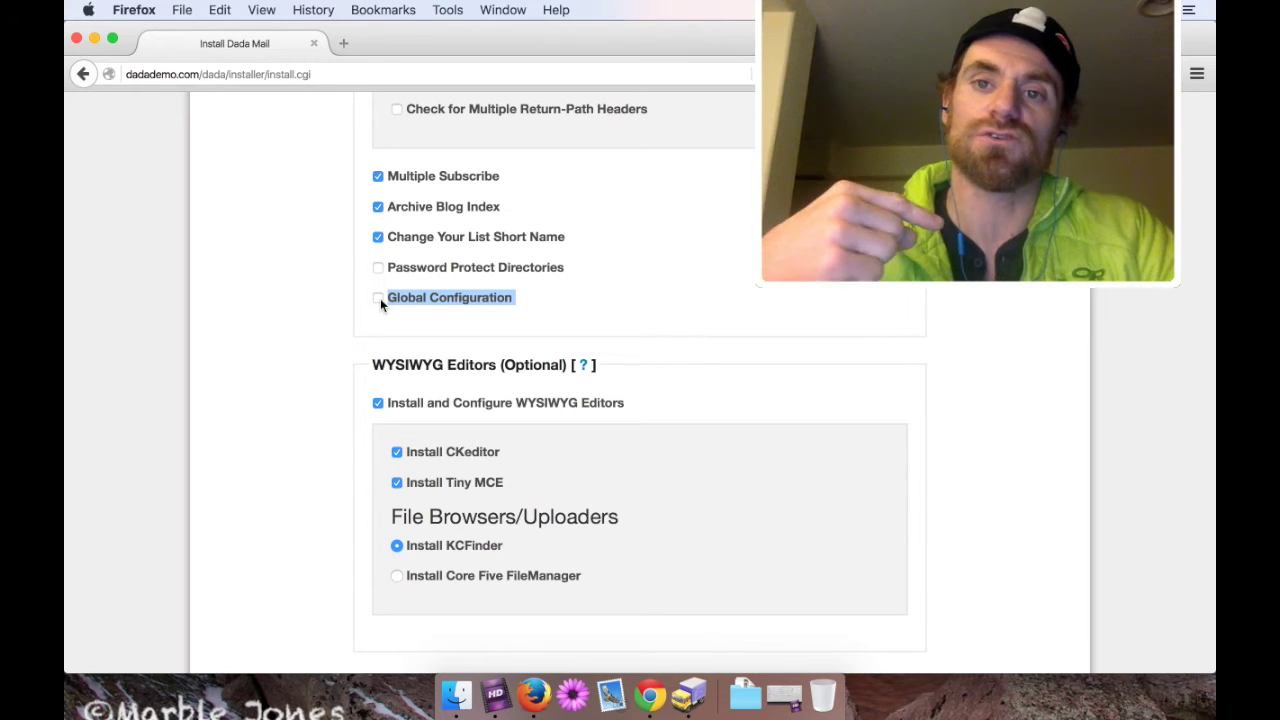
{"action": "scroll", "coordinate": [380, 298], "scroll_direction": "down", "scroll_amount": 12}
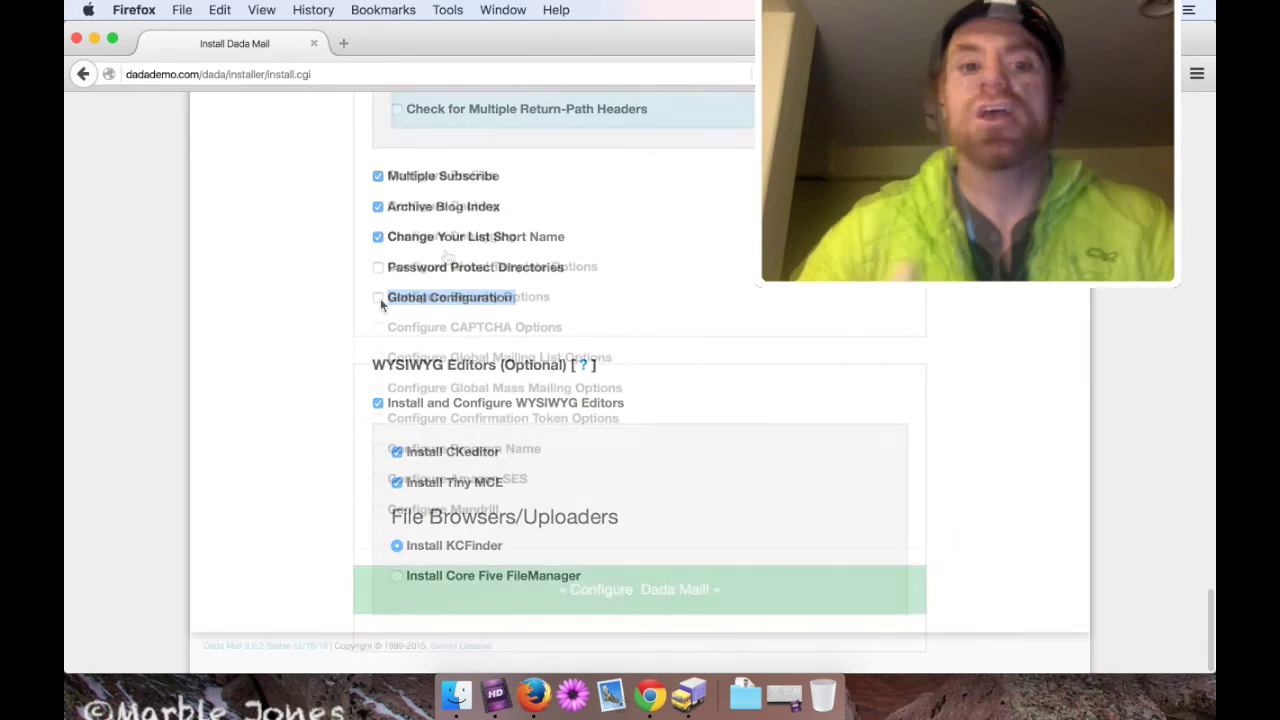
{"action": "scroll", "coordinate": [443, 257], "scroll_direction": "up", "scroll_amount": 6}
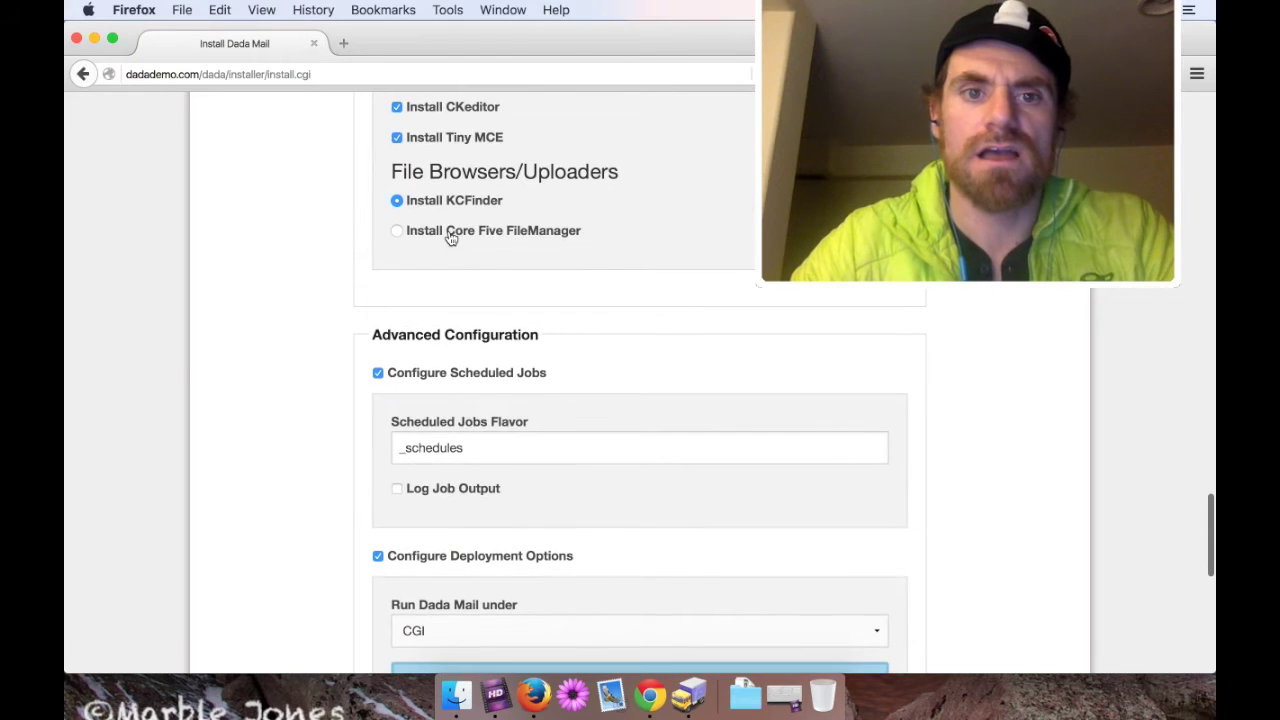
{"action": "scroll", "coordinate": [449, 237], "scroll_direction": "up", "scroll_amount": 5}
Tick the Global Configuration plugin and run the SQL and POP3 connection tests
{"action": "left_click", "coordinate": [447, 277]}
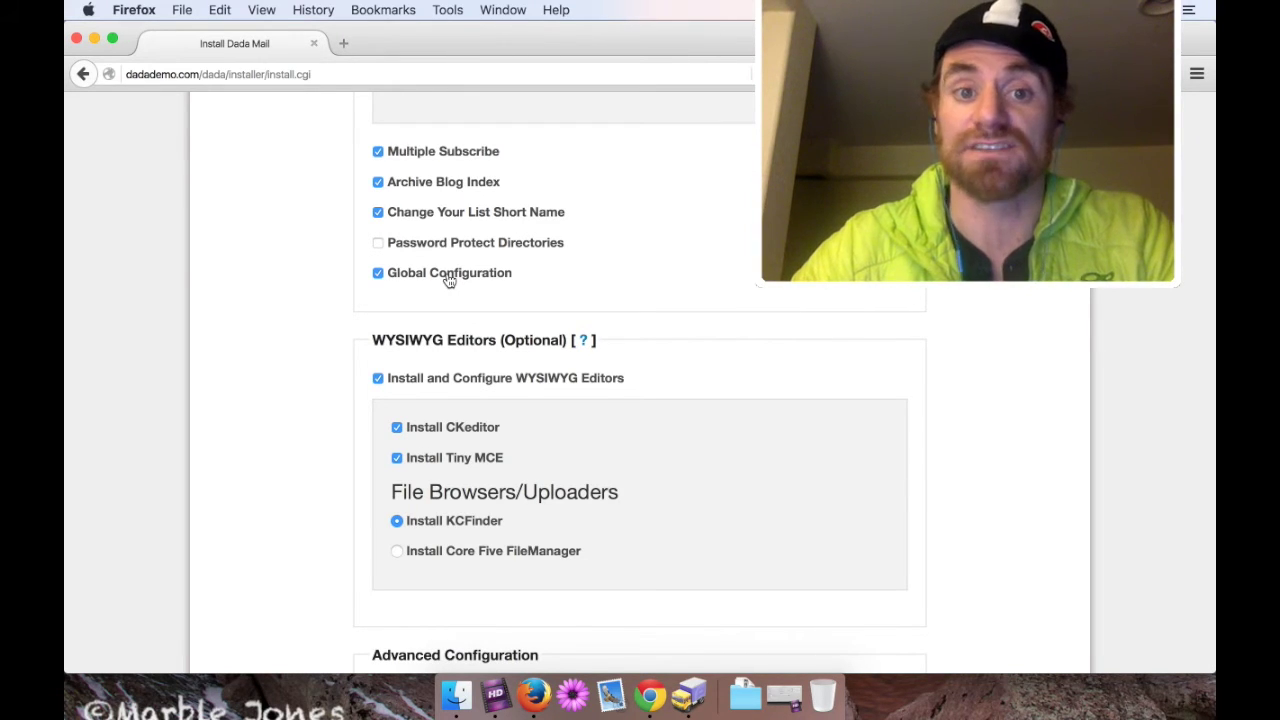
{"action": "scroll", "coordinate": [706, 308], "scroll_direction": "up", "scroll_amount": 20}
{"action": "scroll", "coordinate": [706, 312], "scroll_direction": "down", "scroll_amount": 15}
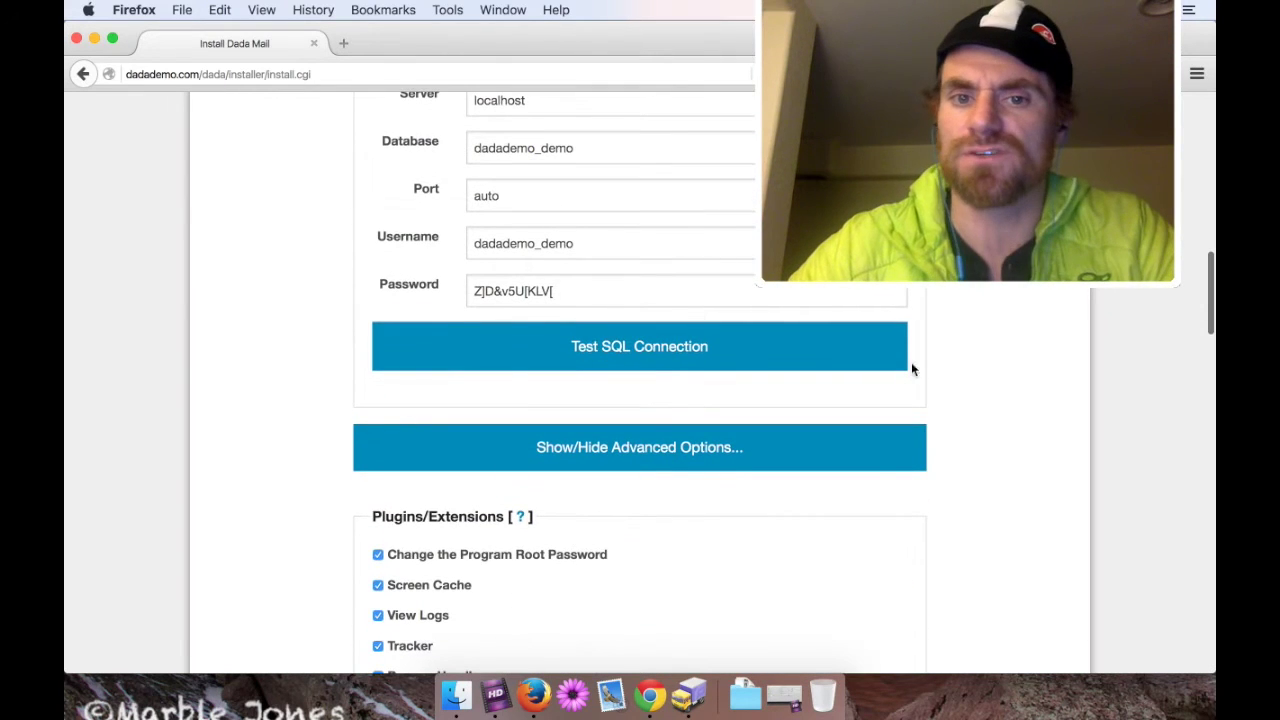
{"action": "left_click", "coordinate": [719, 353]}
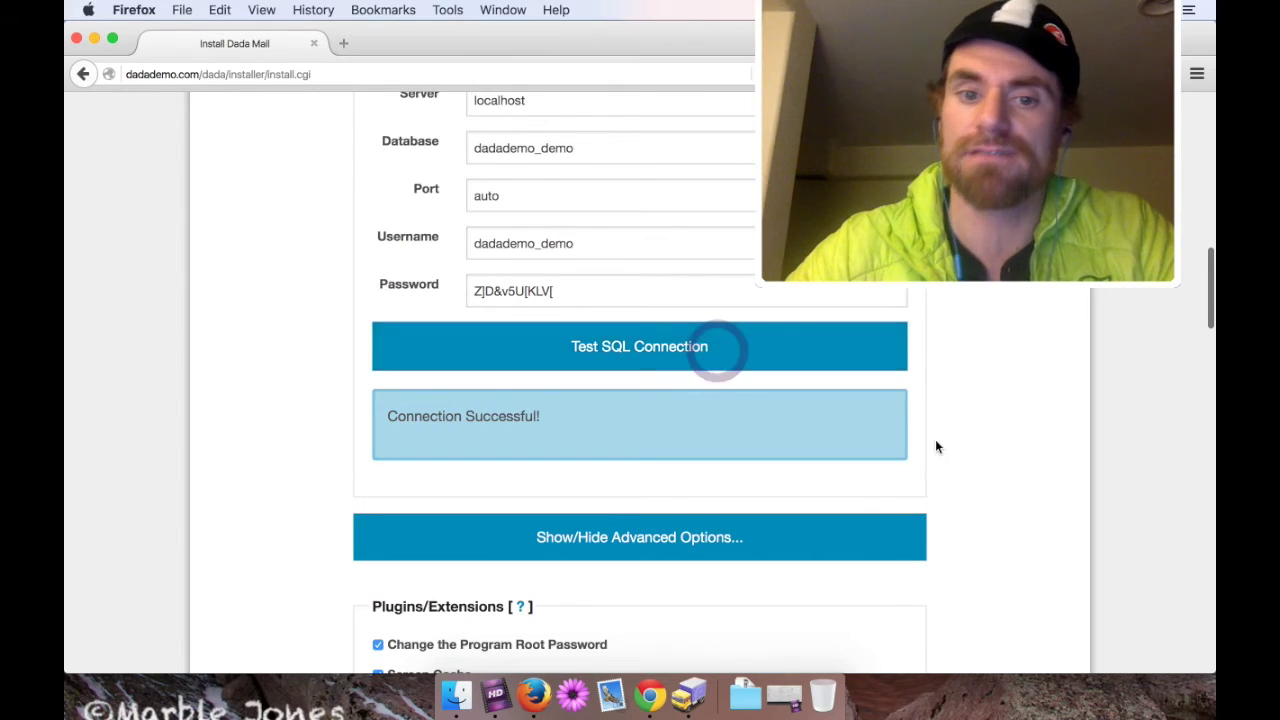
{"action": "scroll", "coordinate": [935, 446], "scroll_direction": "down", "scroll_amount": 5}
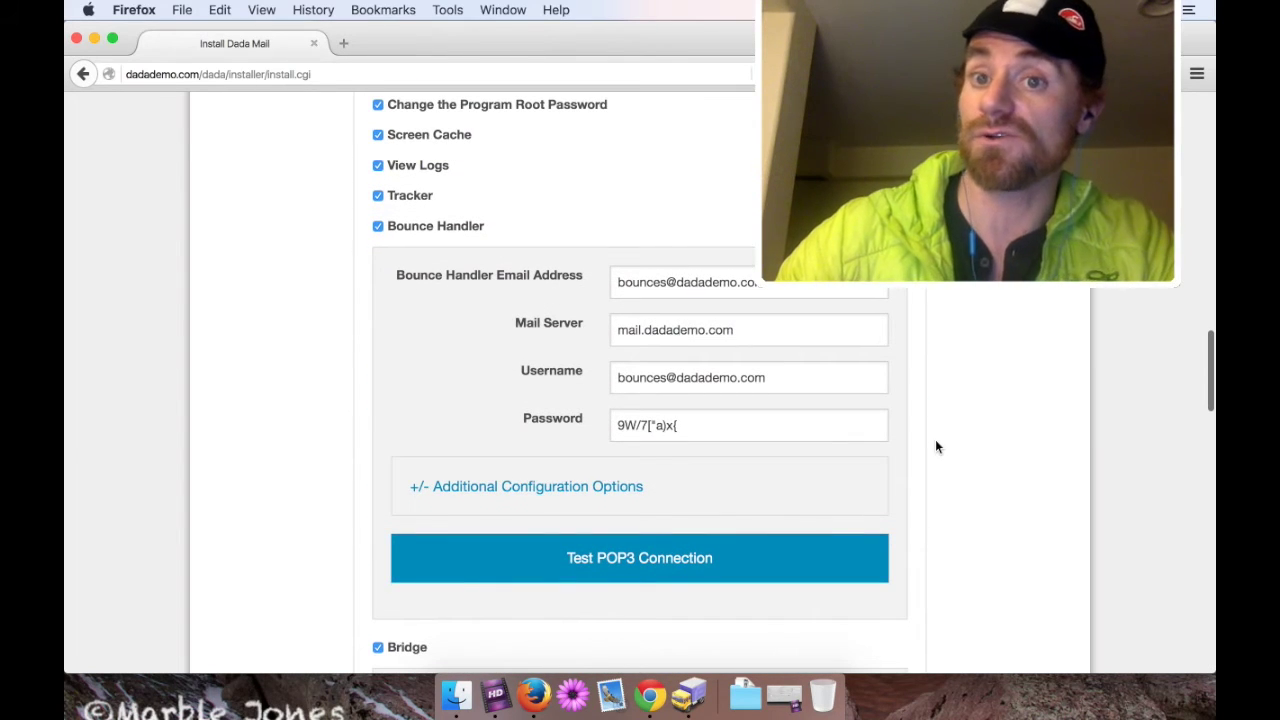
{"action": "left_click", "coordinate": [727, 563]}
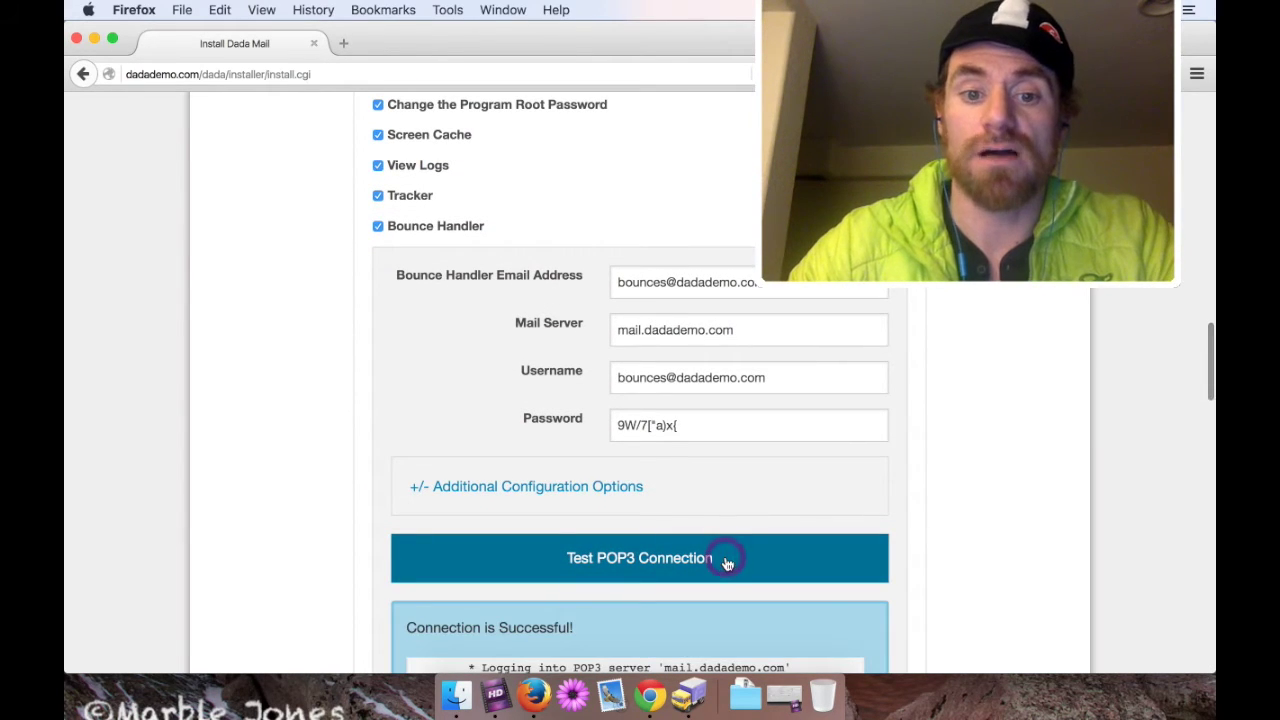
Submit the installer settings to run the upgrade
{"action": "scroll", "coordinate": [1030, 432], "scroll_direction": "down", "scroll_amount": 3}
{"action": "scroll", "coordinate": [1031, 434], "scroll_direction": "down", "scroll_amount": 15}
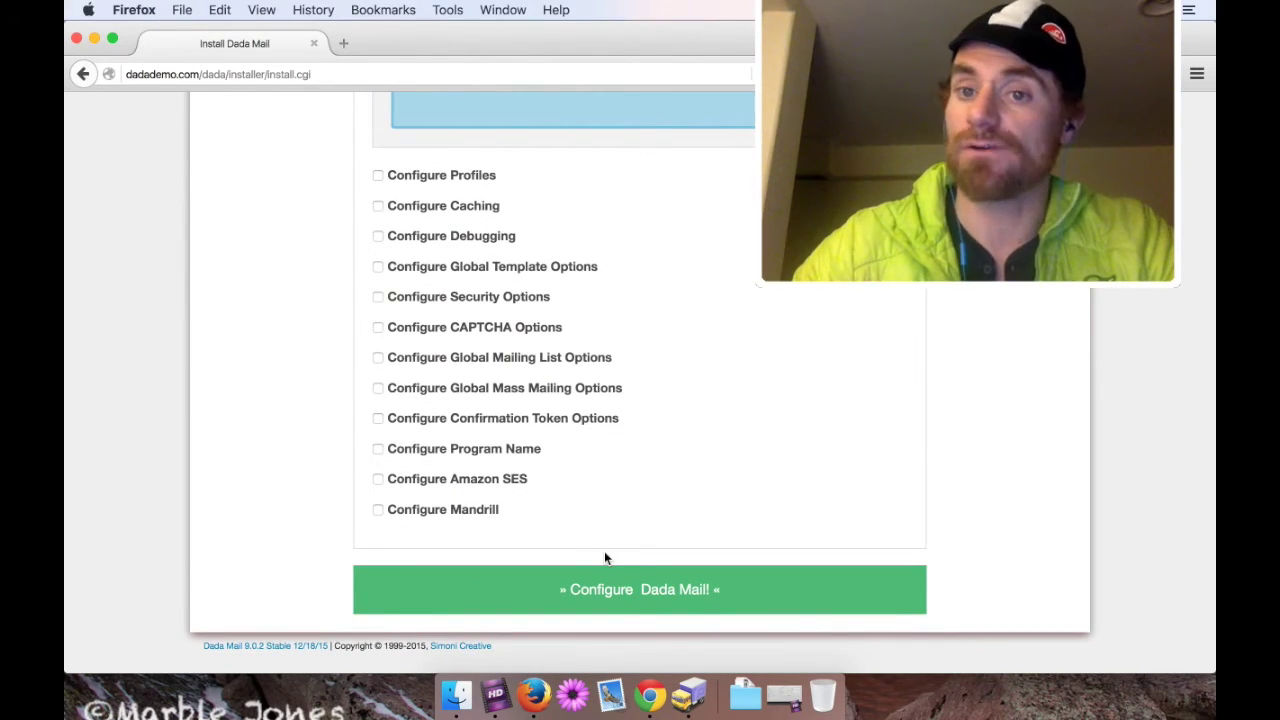
{"action": "left_click", "coordinate": [640, 606]}
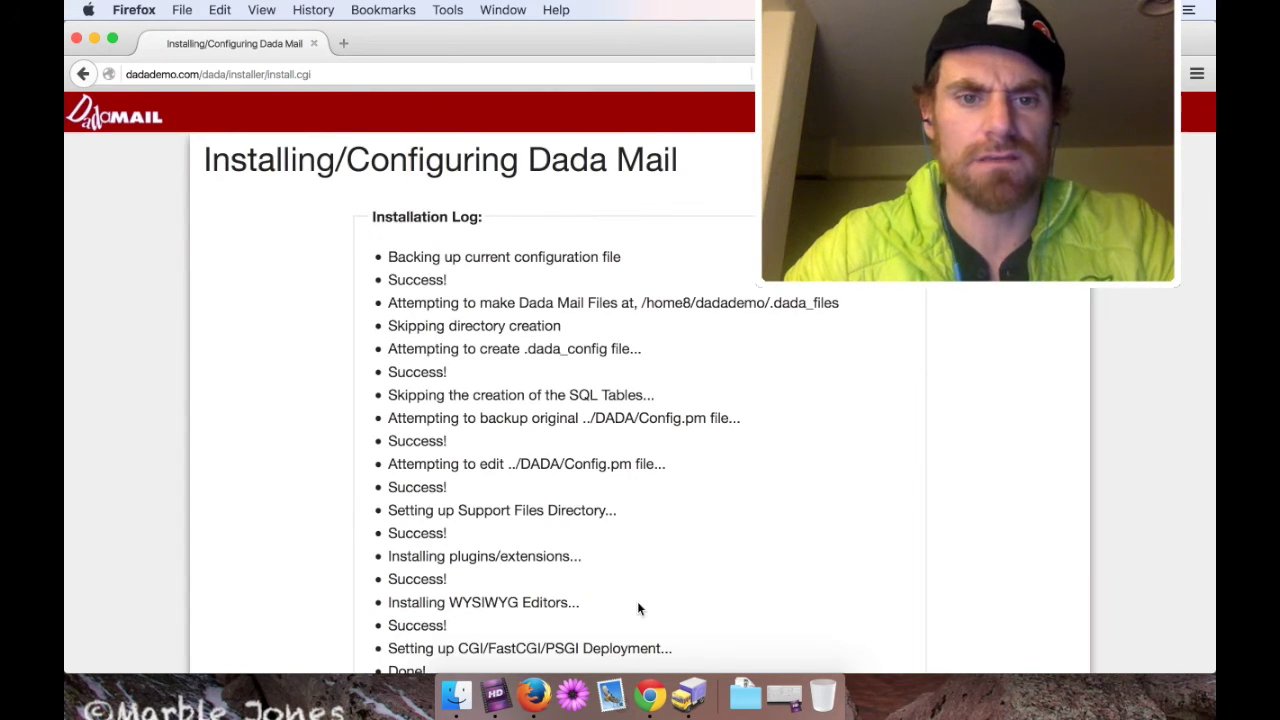
Move the dada/installer directory aside, then start working with the upgraded Dada Mail
{"action": "scroll", "coordinate": [620, 280], "scroll_direction": "down", "scroll_amount": 10}
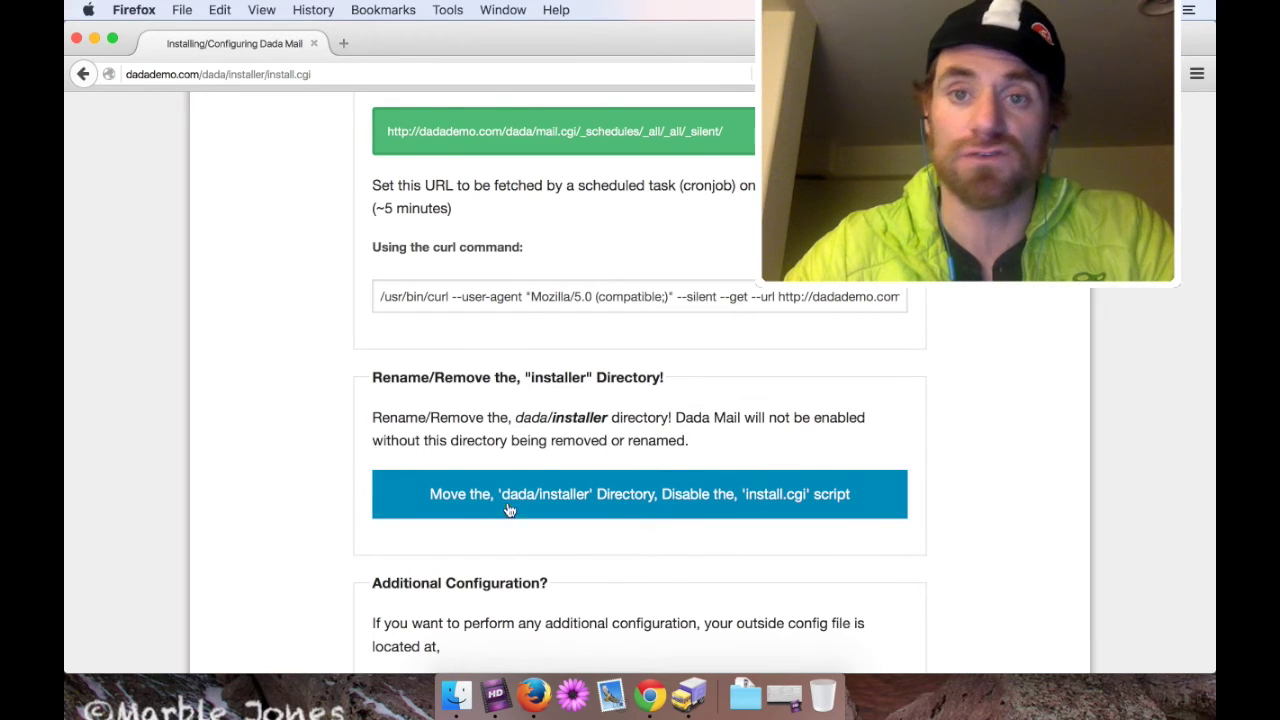
{"action": "left_click", "coordinate": [622, 511]}
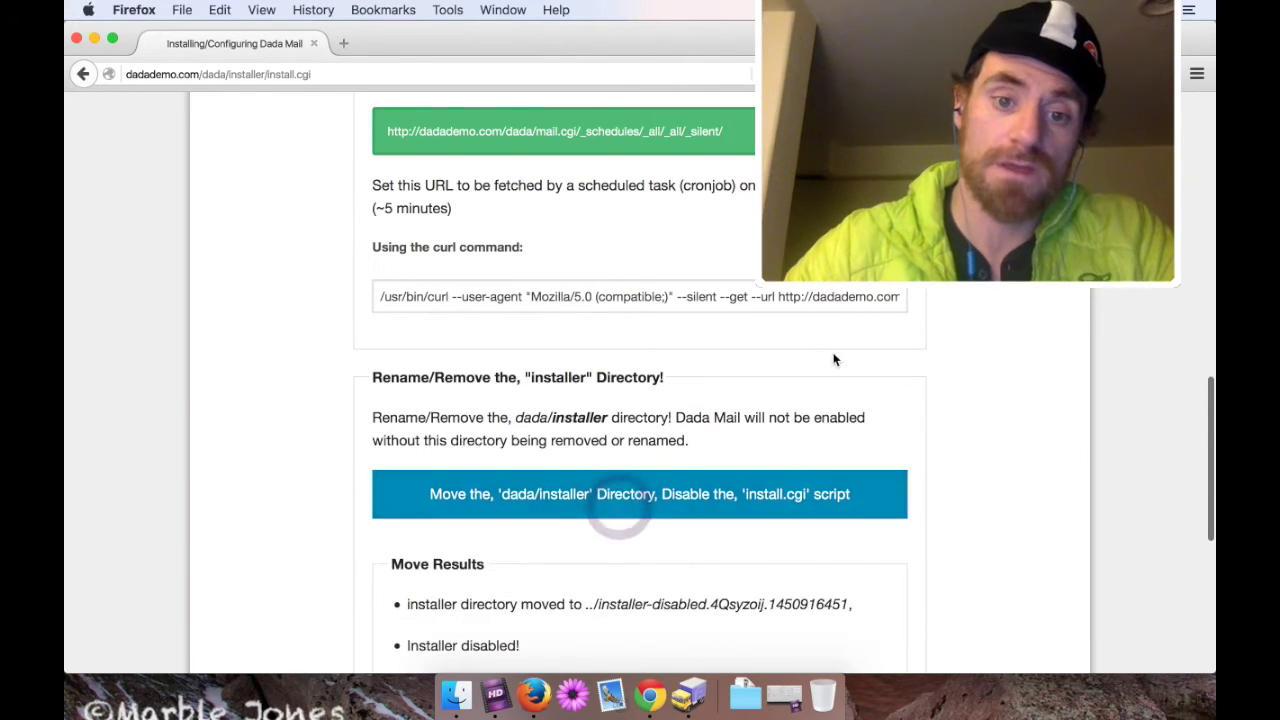
{"action": "scroll", "coordinate": [835, 360], "scroll_direction": "down", "scroll_amount": 5}
{"action": "left_click", "coordinate": [626, 589]}
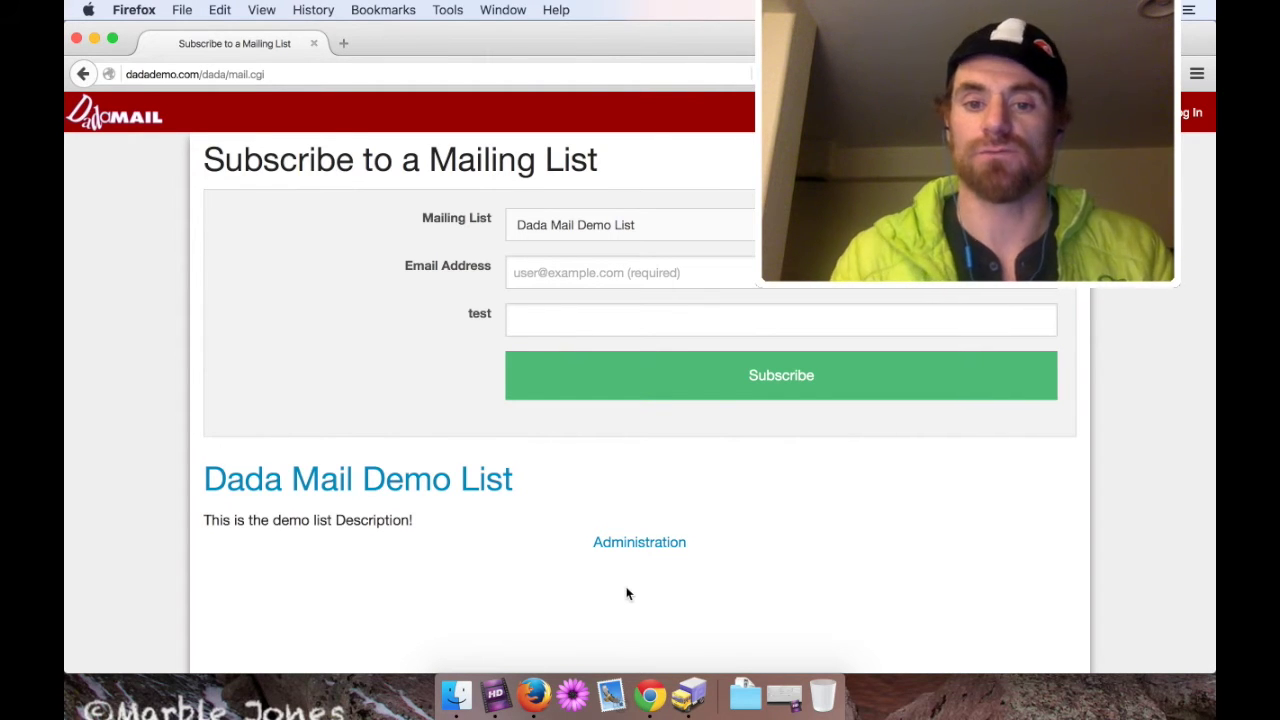
Log in to administration with the root password and choose Reconfigure Dada Mail! in Global Configuration
{"action": "left_click", "coordinate": [630, 541]}
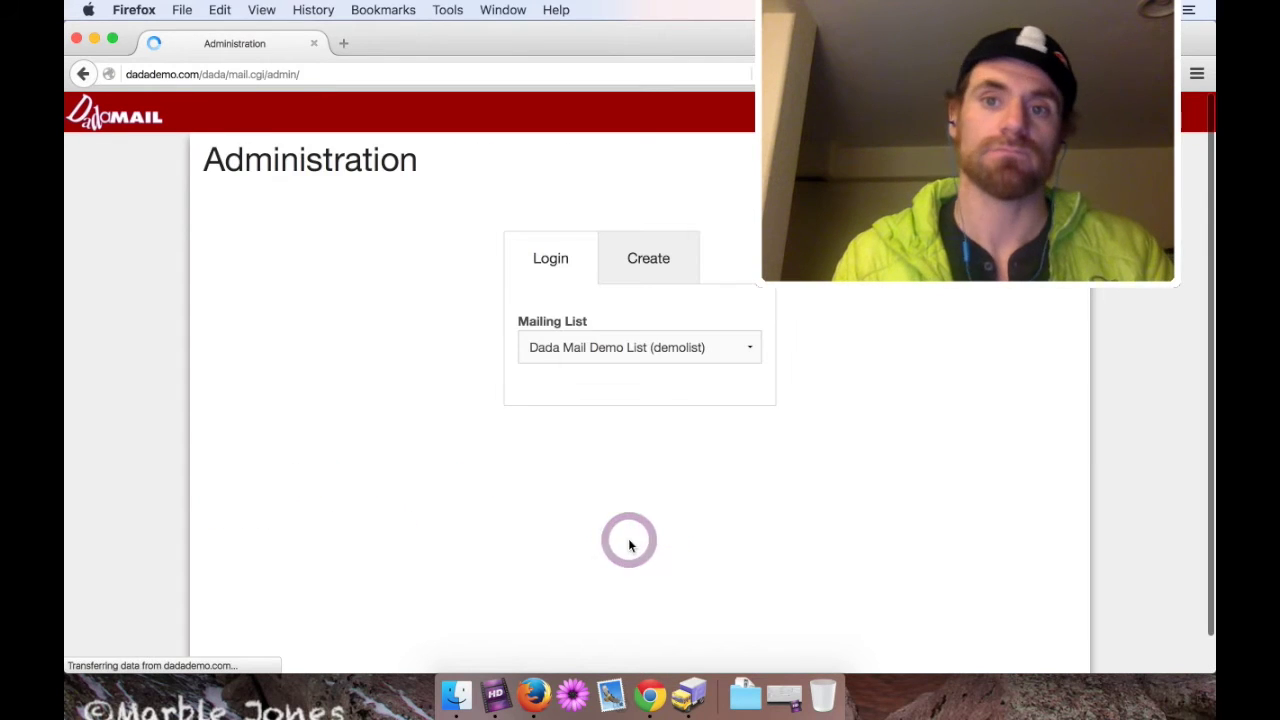
{"action": "double_click", "coordinate": [584, 435]}
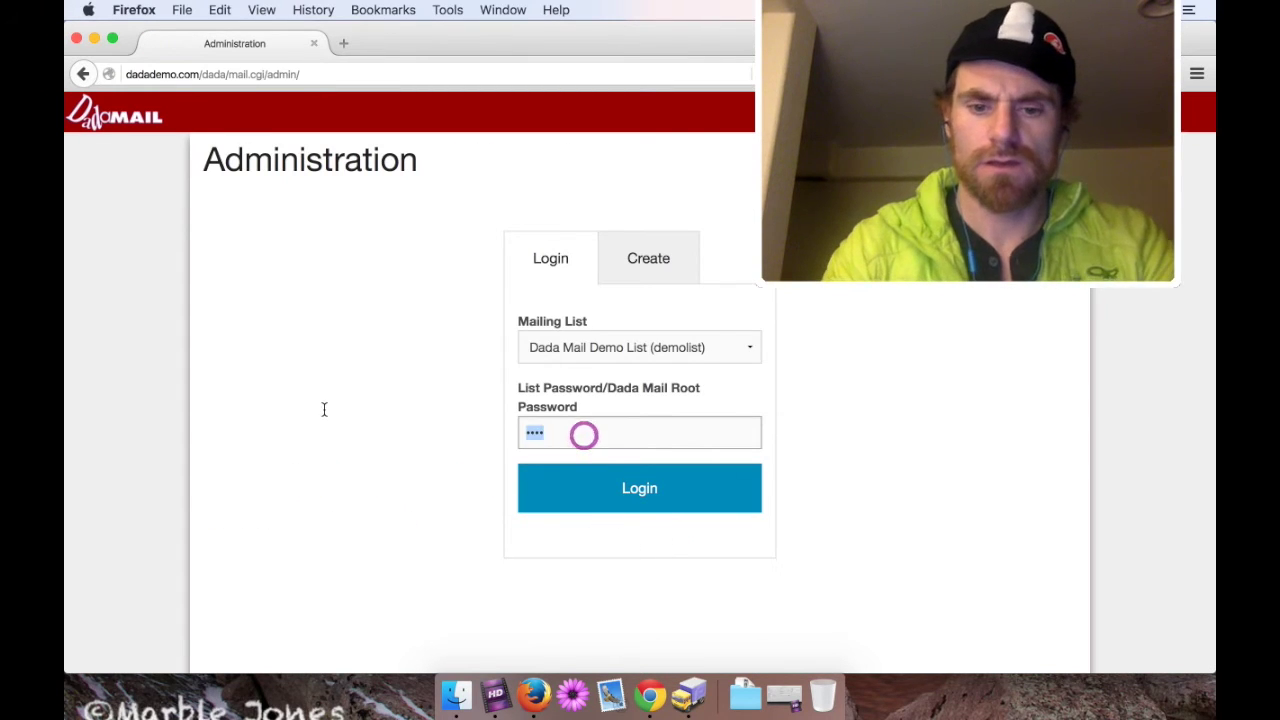
{"action": "type", "text": "••••••••••"}
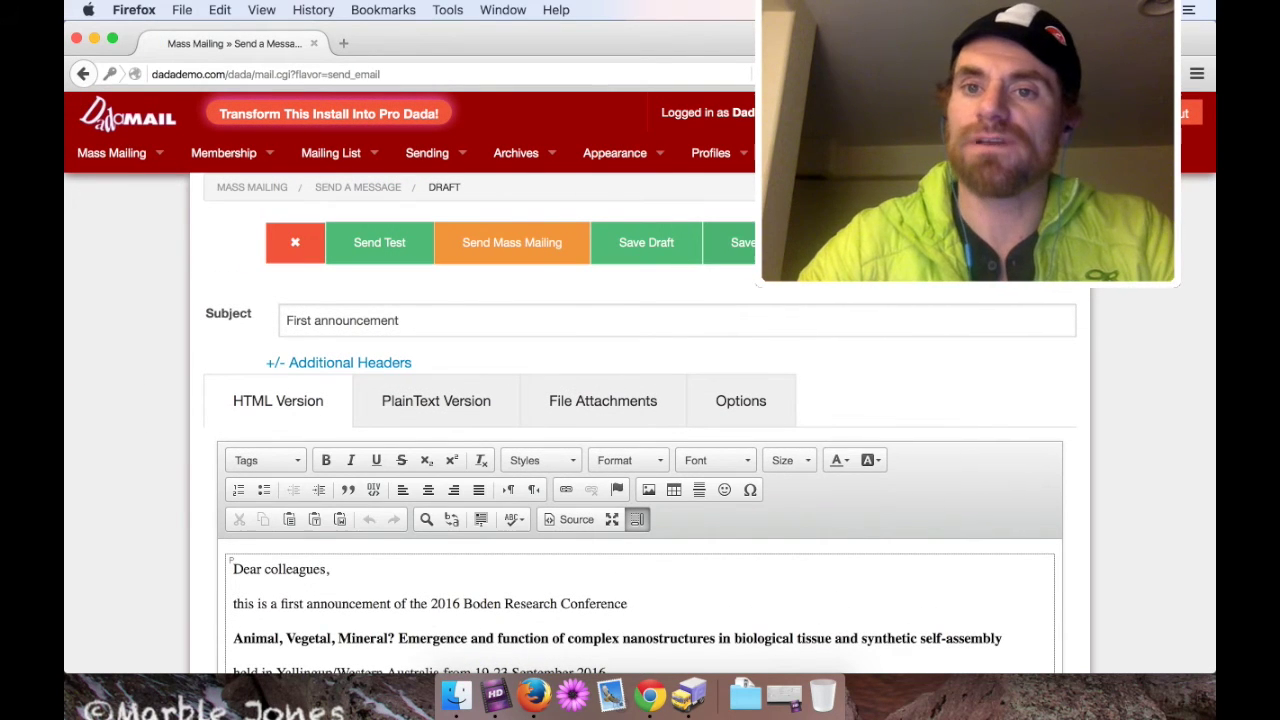
{"action": "mouse_move", "coordinate": [820, 152]}
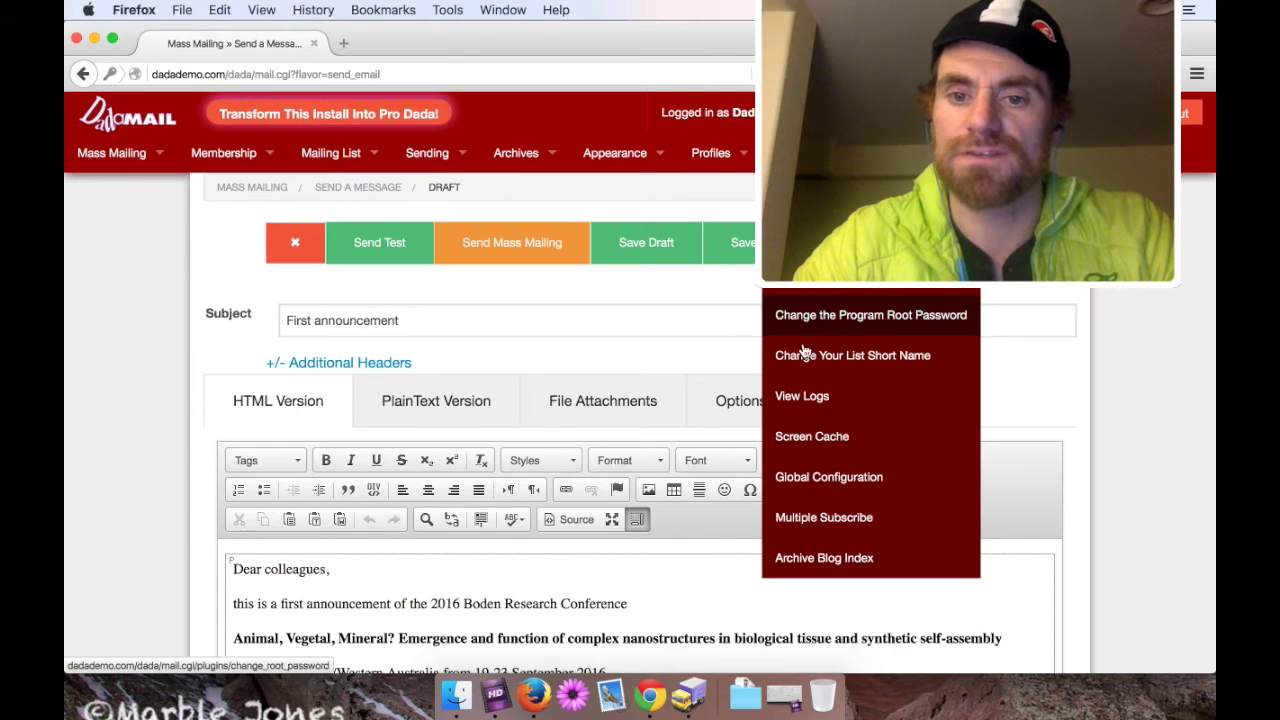
{"action": "left_click", "coordinate": [792, 482]}
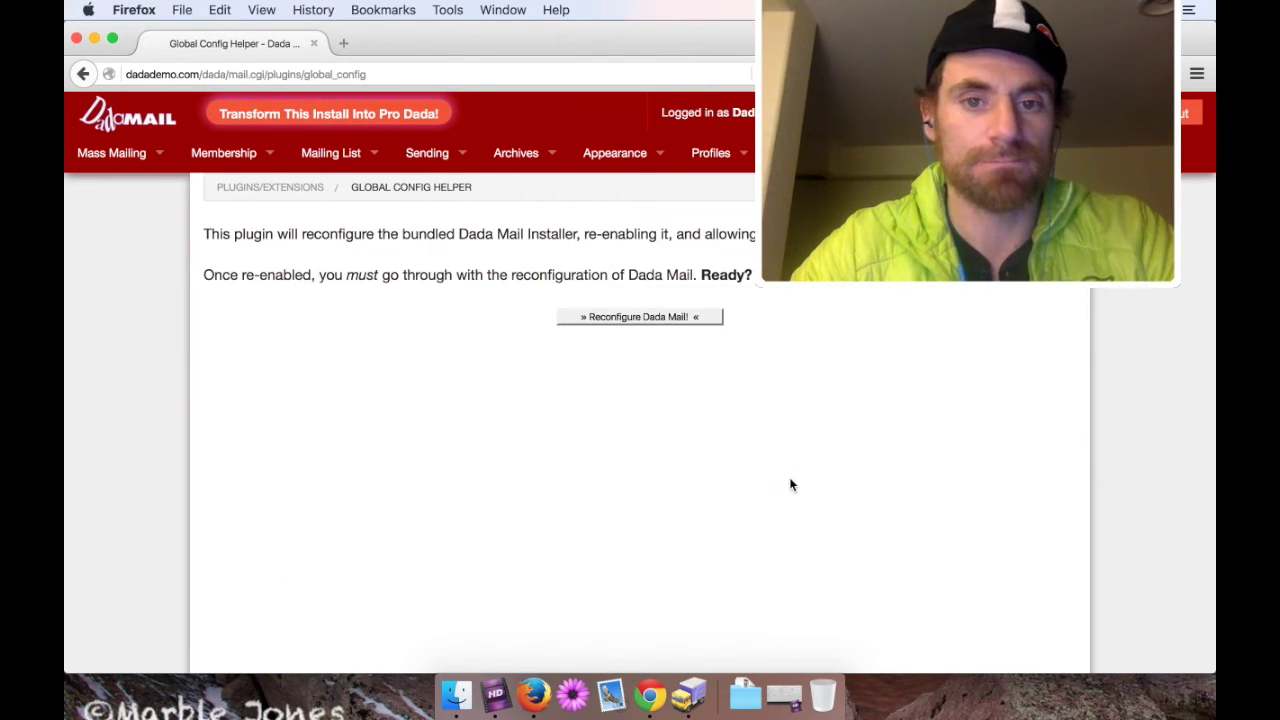
{"action": "left_click", "coordinate": [600, 318]}
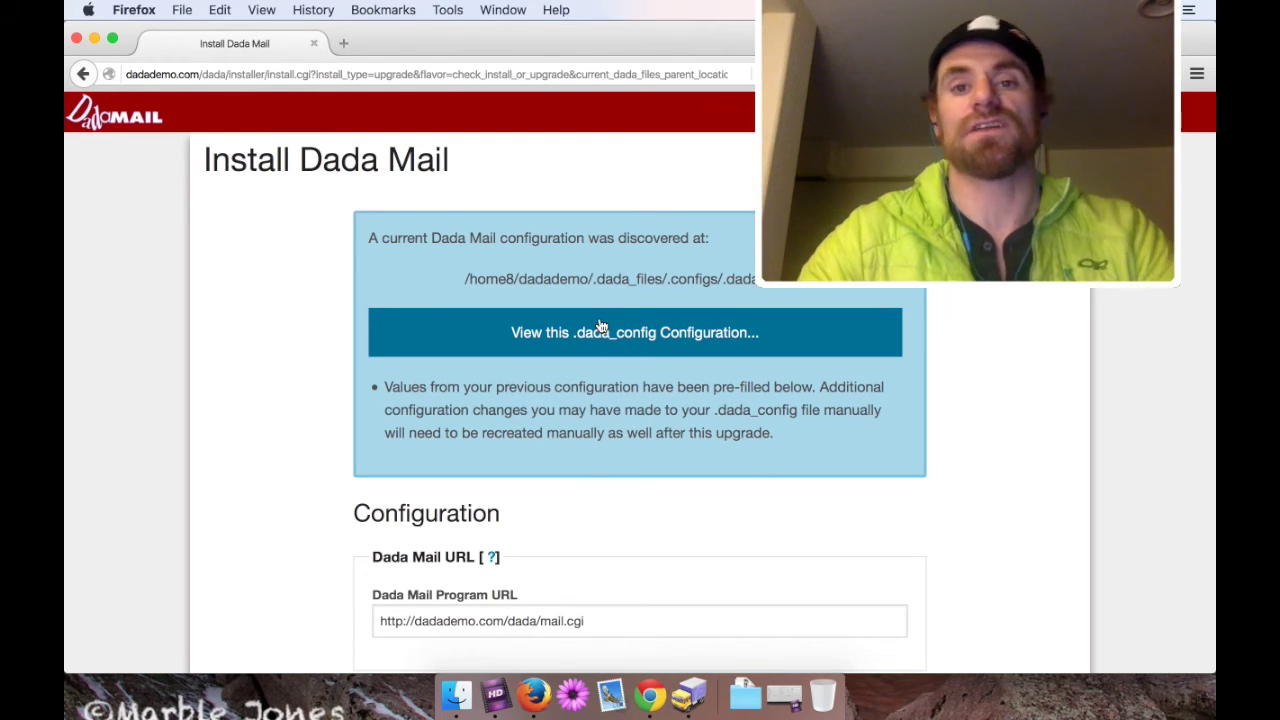
Tick the Password Protect Directories plugin and submit Configure Dada Mail!
{"action": "scroll", "coordinate": [884, 433], "scroll_direction": "down", "scroll_amount": 5}
{"action": "scroll", "coordinate": [884, 433], "scroll_direction": "down", "scroll_amount": 20}
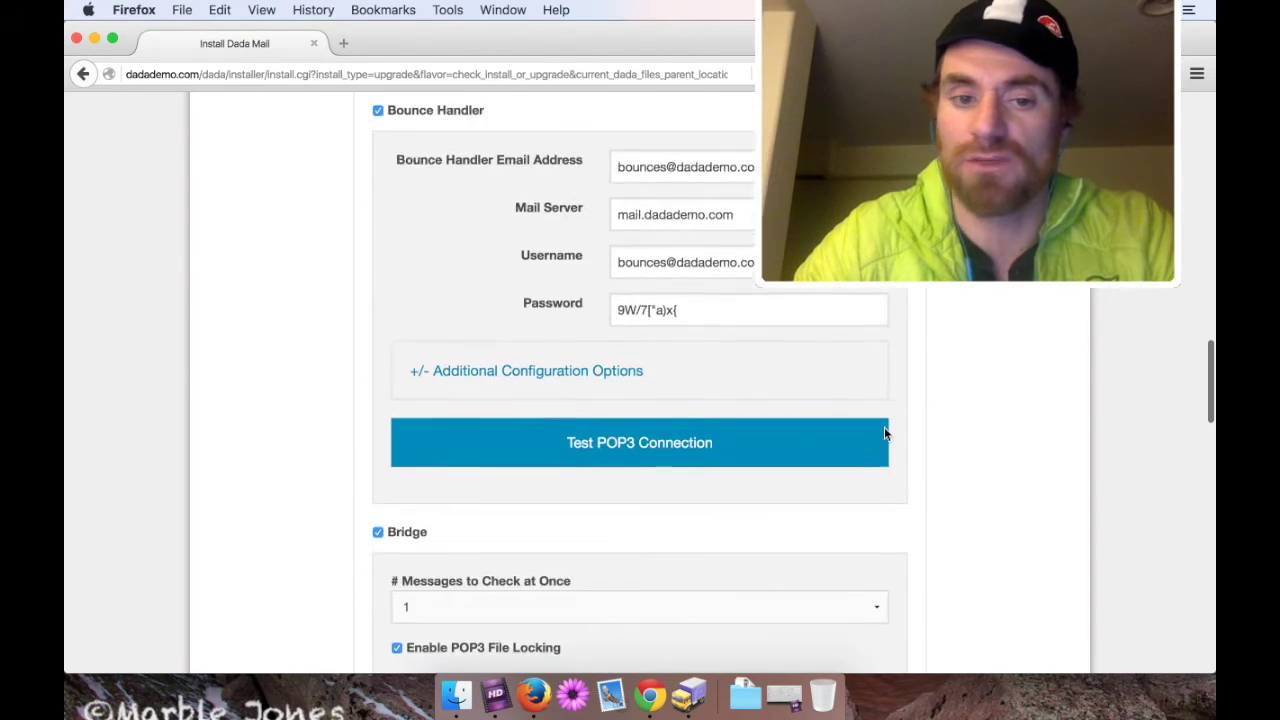
{"action": "scroll", "coordinate": [886, 435], "scroll_direction": "up", "scroll_amount": 3}
{"action": "scroll", "coordinate": [886, 435], "scroll_direction": "down", "scroll_amount": 5}
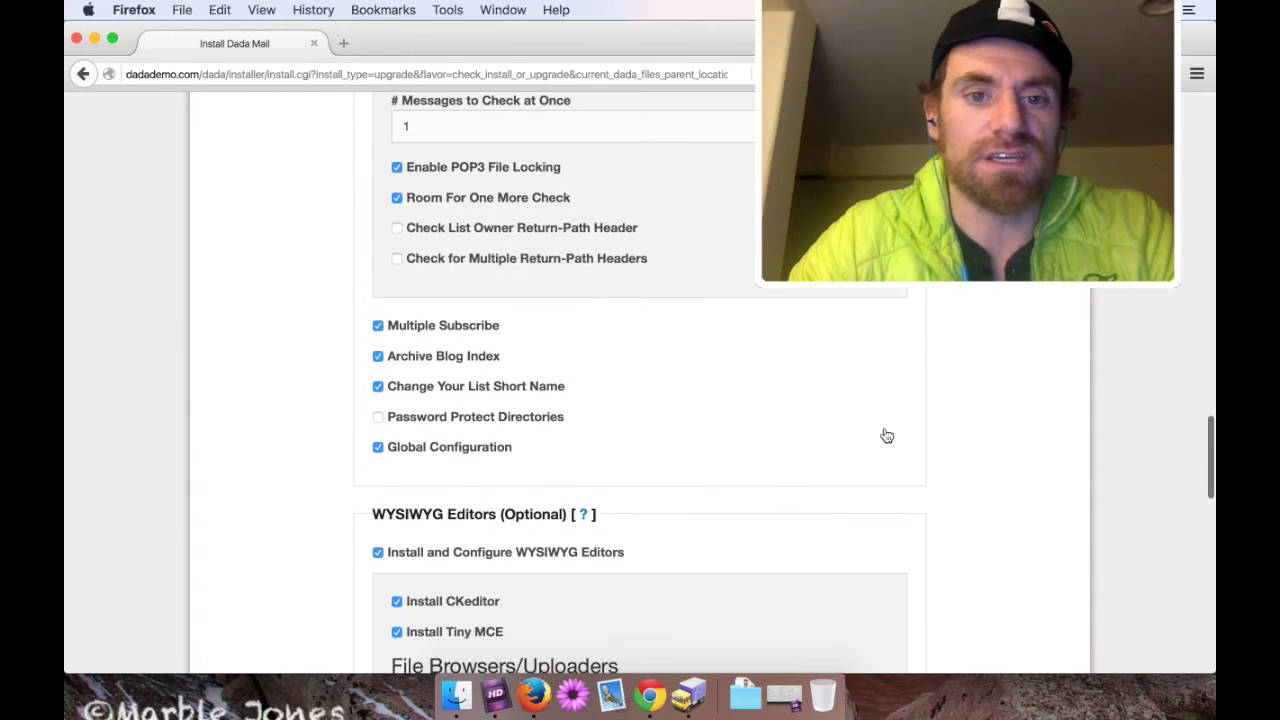
{"action": "scroll", "coordinate": [886, 435], "scroll_direction": "up", "scroll_amount": 1}
{"action": "scroll", "coordinate": [886, 435], "scroll_direction": "up", "scroll_amount": 10}
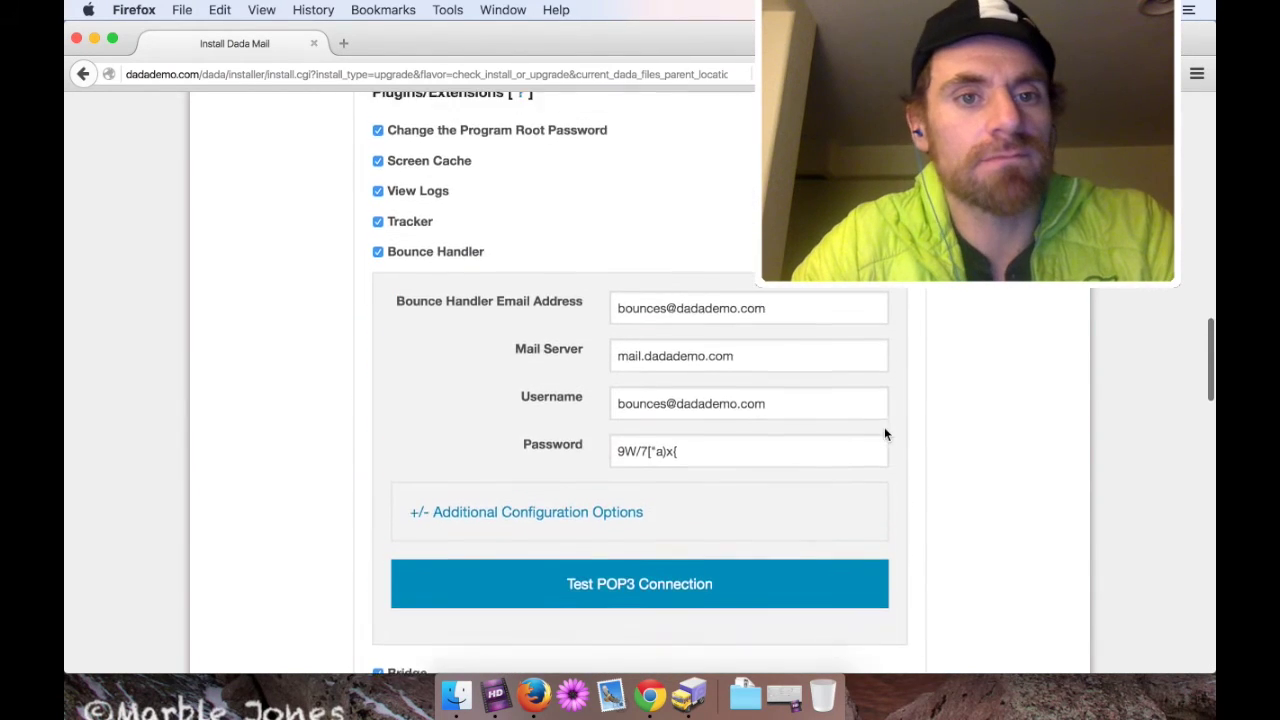
{"action": "scroll", "coordinate": [884, 433], "scroll_direction": "down", "scroll_amount": 7}
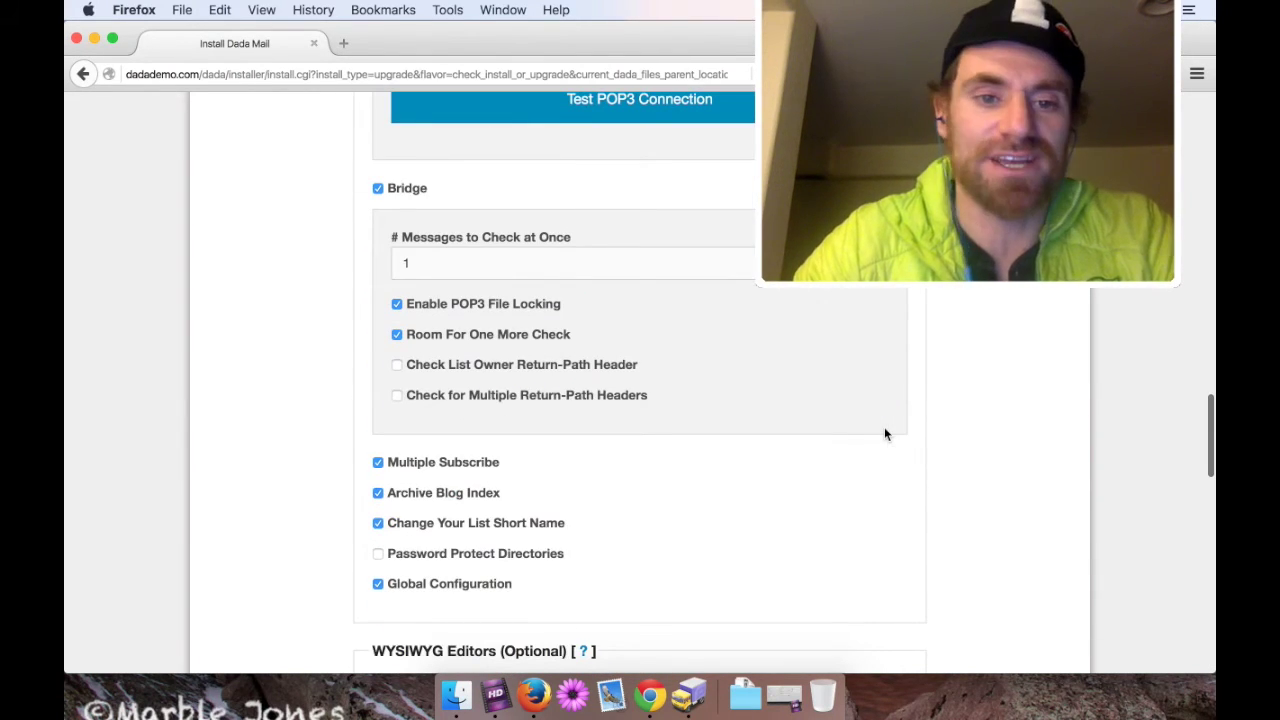
{"action": "left_click", "coordinate": [503, 556]}
{"action": "scroll", "coordinate": [934, 609], "scroll_direction": "down", "scroll_amount": 15}
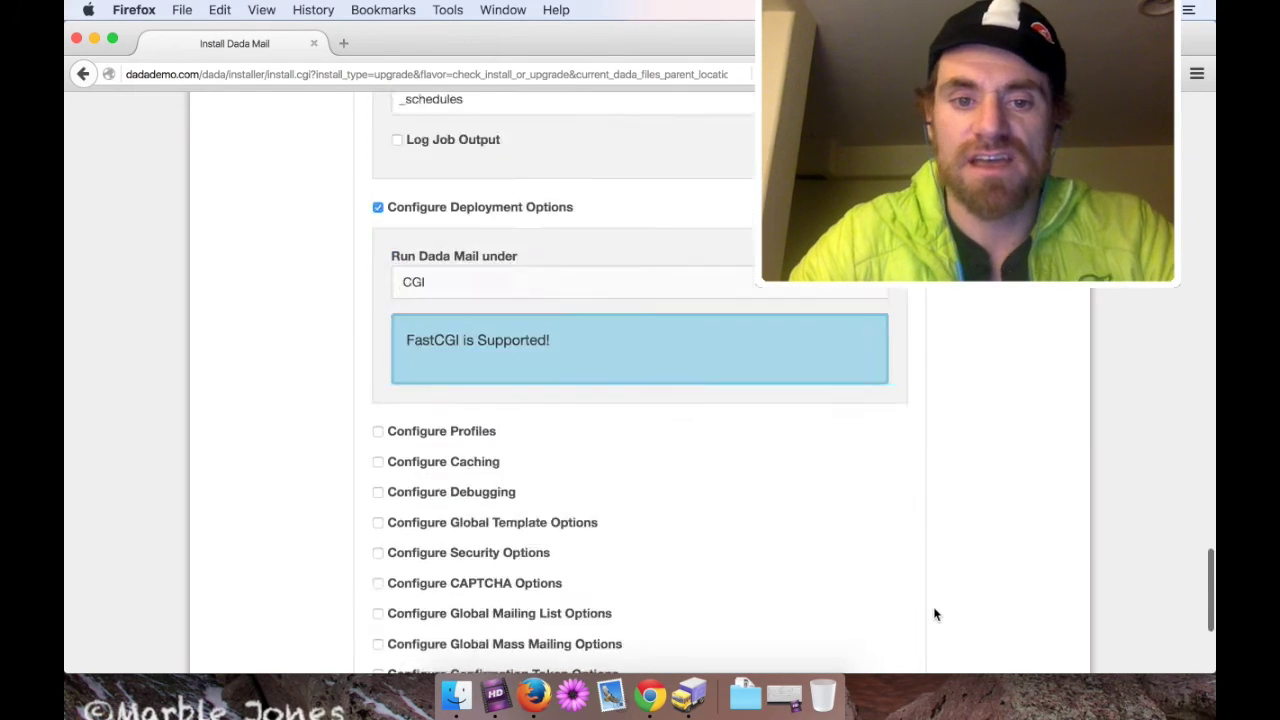
{"action": "left_click", "coordinate": [590, 590]}
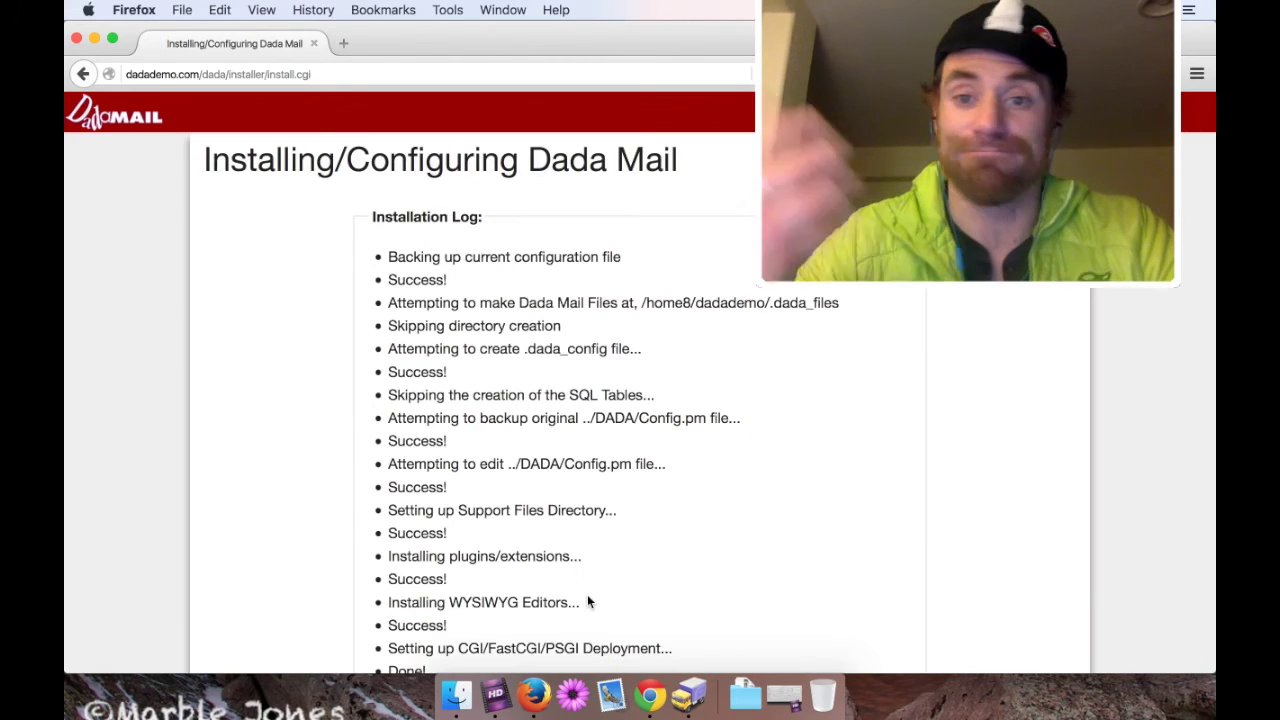
Move dada/installer to disable install.cgi, then open the Dada Mail Demo List subscribe page
{"action": "scroll", "coordinate": [601, 574], "scroll_direction": "down", "scroll_amount": 10}
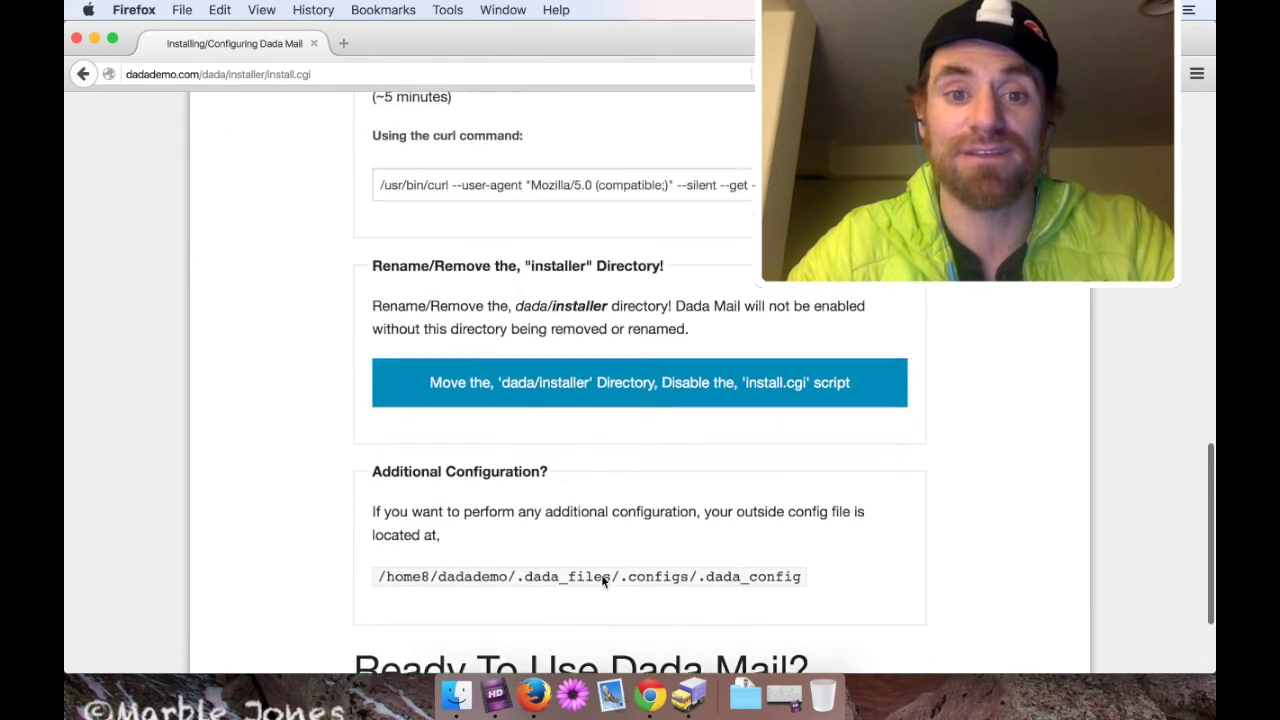
{"action": "scroll", "coordinate": [586, 486], "scroll_direction": "up", "scroll_amount": 2}
{"action": "left_click", "coordinate": [587, 482]}
{"action": "scroll", "coordinate": [586, 484], "scroll_direction": "down", "scroll_amount": 5}
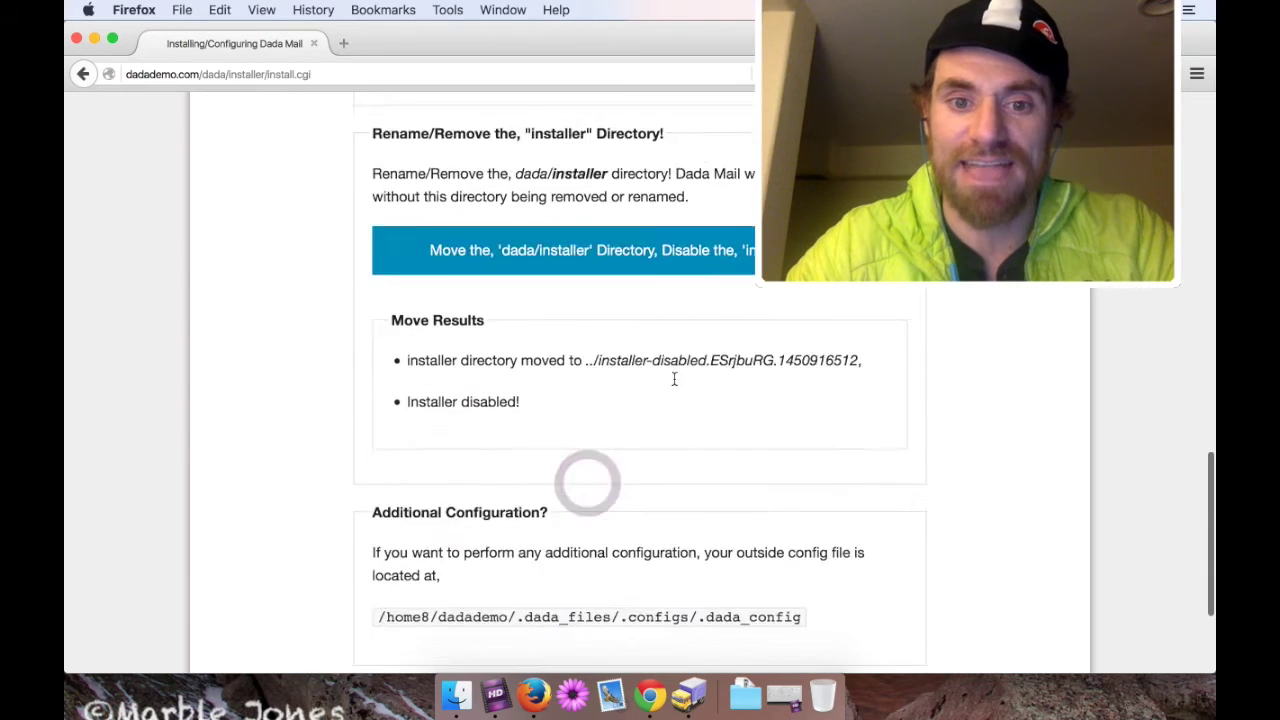
{"action": "left_click", "coordinate": [640, 589]}
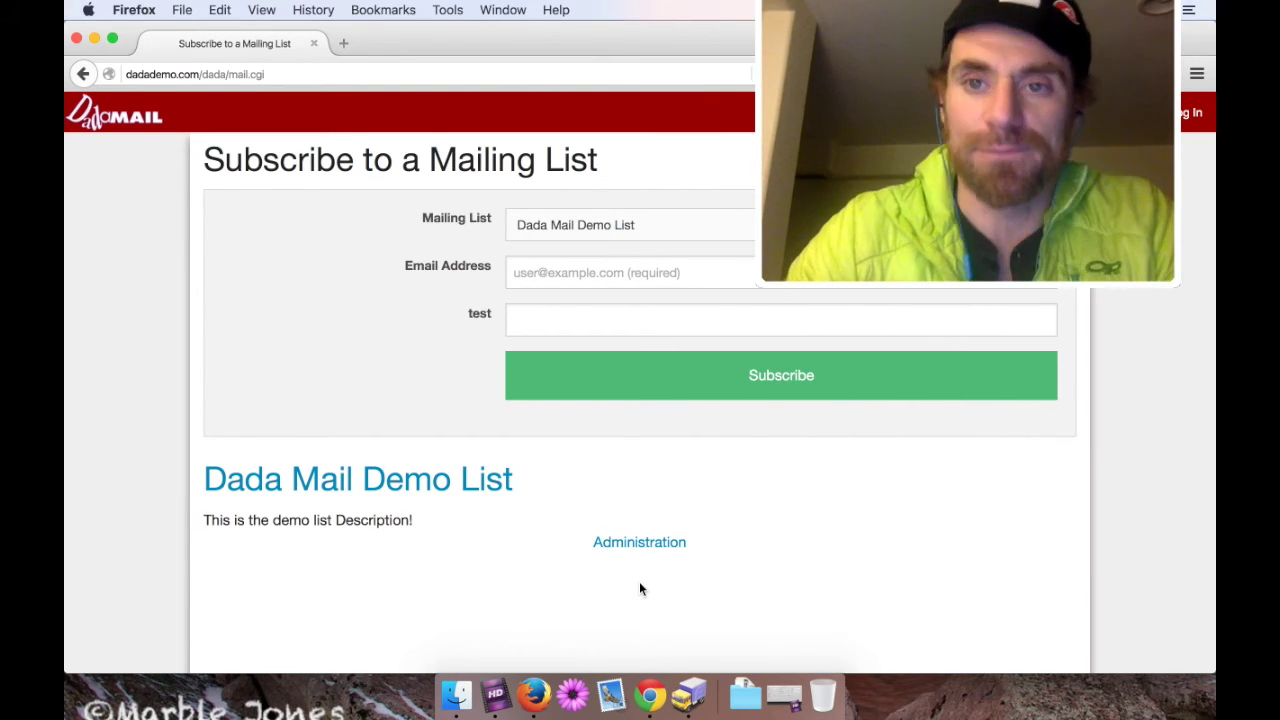
Open dadademo.com/cpanel in a new tab and log in to Bluehost
{"action": "left_click", "coordinate": [202, 74]}
{"action": "left_click_drag", "start_coordinate": [202, 74], "coordinate": [126, 74]}
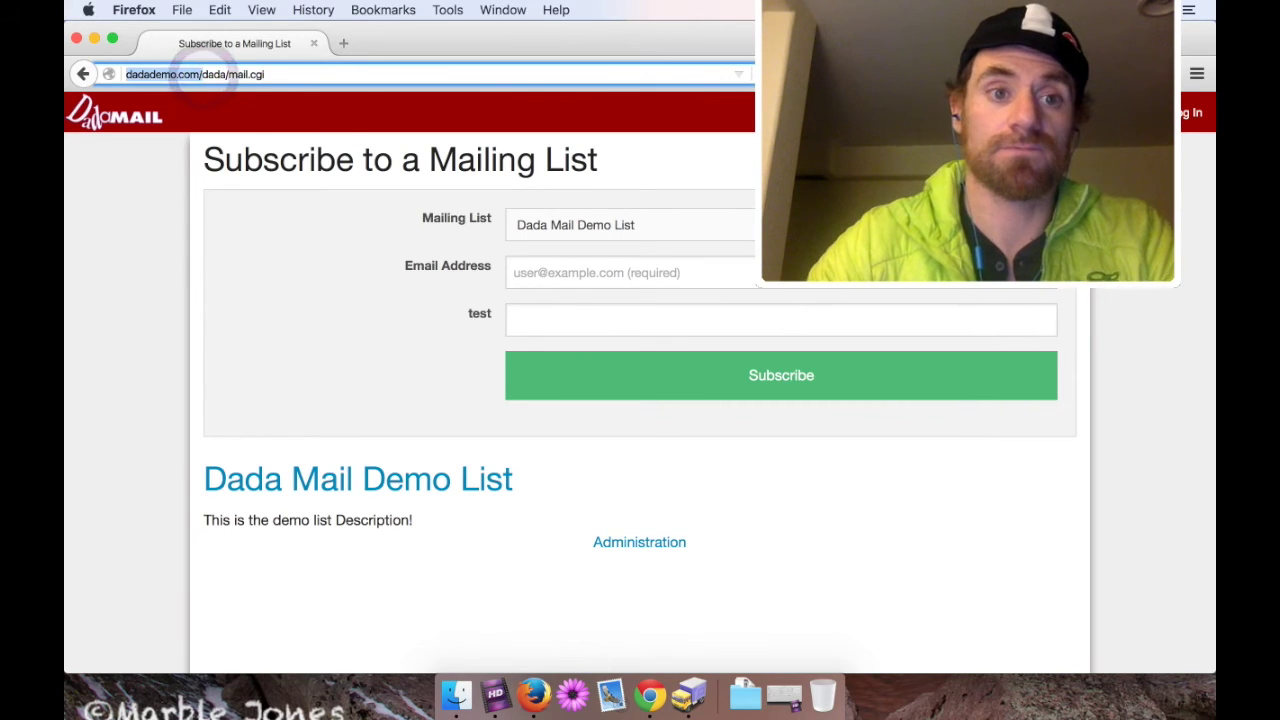
{"action": "key", "text": "super+c"}
{"action": "key", "text": "super+t"}
{"action": "key", "text": "super+v"}
{"action": "type", "text": "cpanel"}
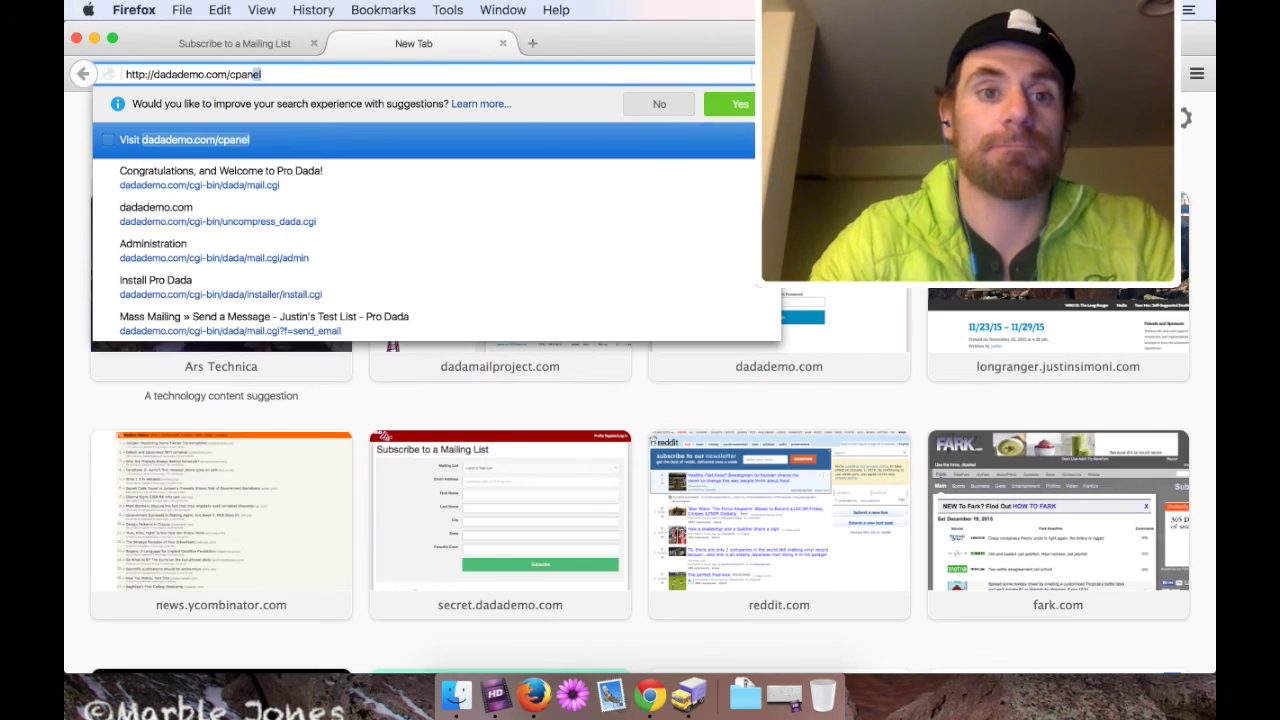
{"action": "key", "text": "Return"}
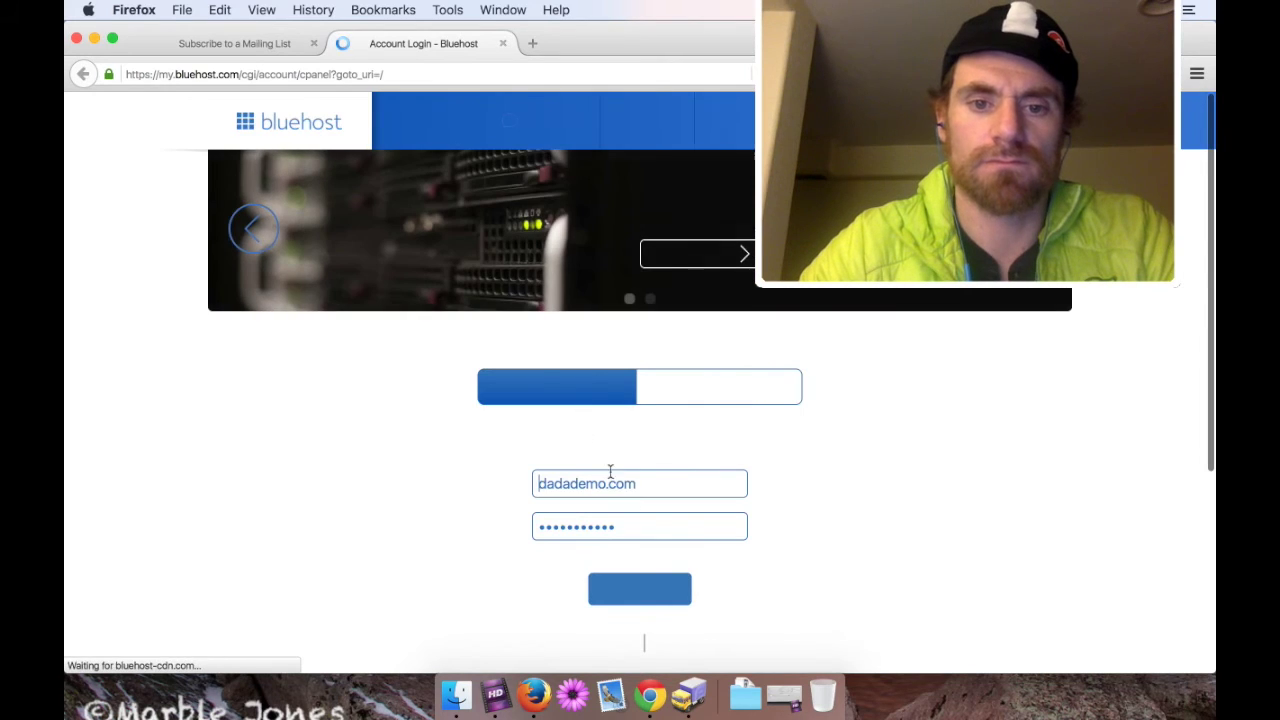
{"action": "left_click", "coordinate": [637, 590]}
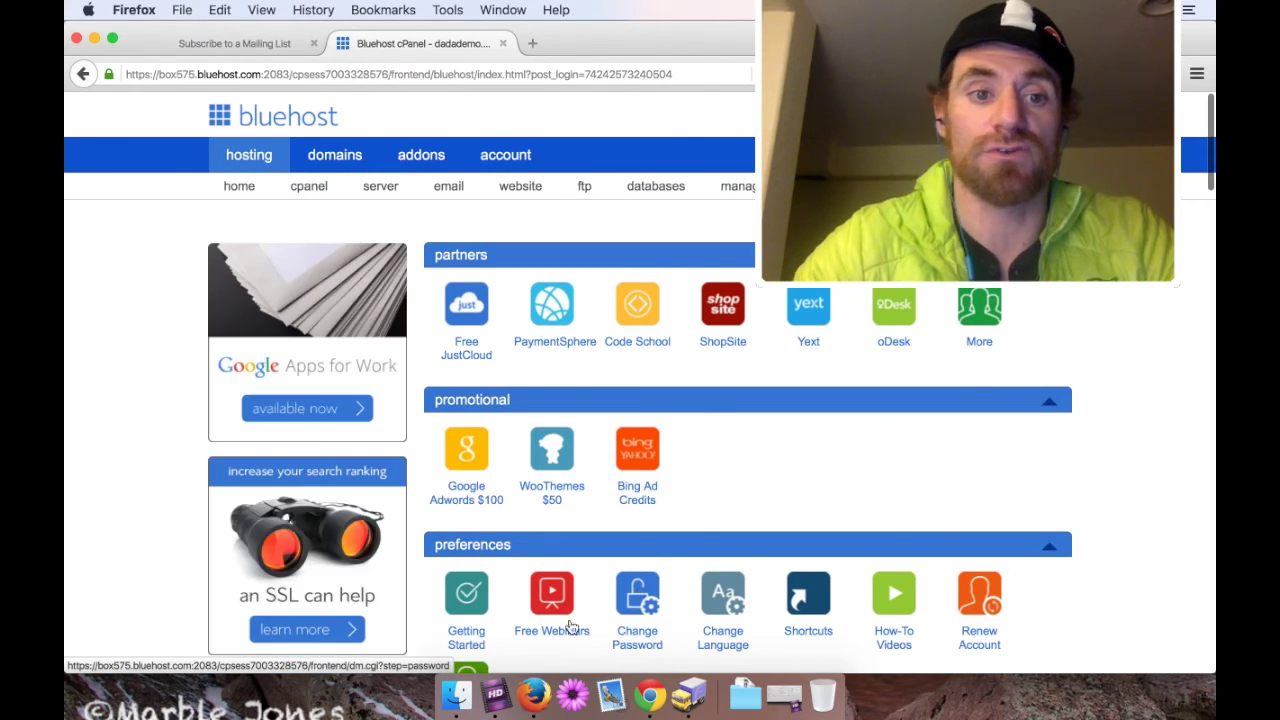
{"action": "scroll", "coordinate": [110, 470], "scroll_direction": "down", "scroll_amount": 5}
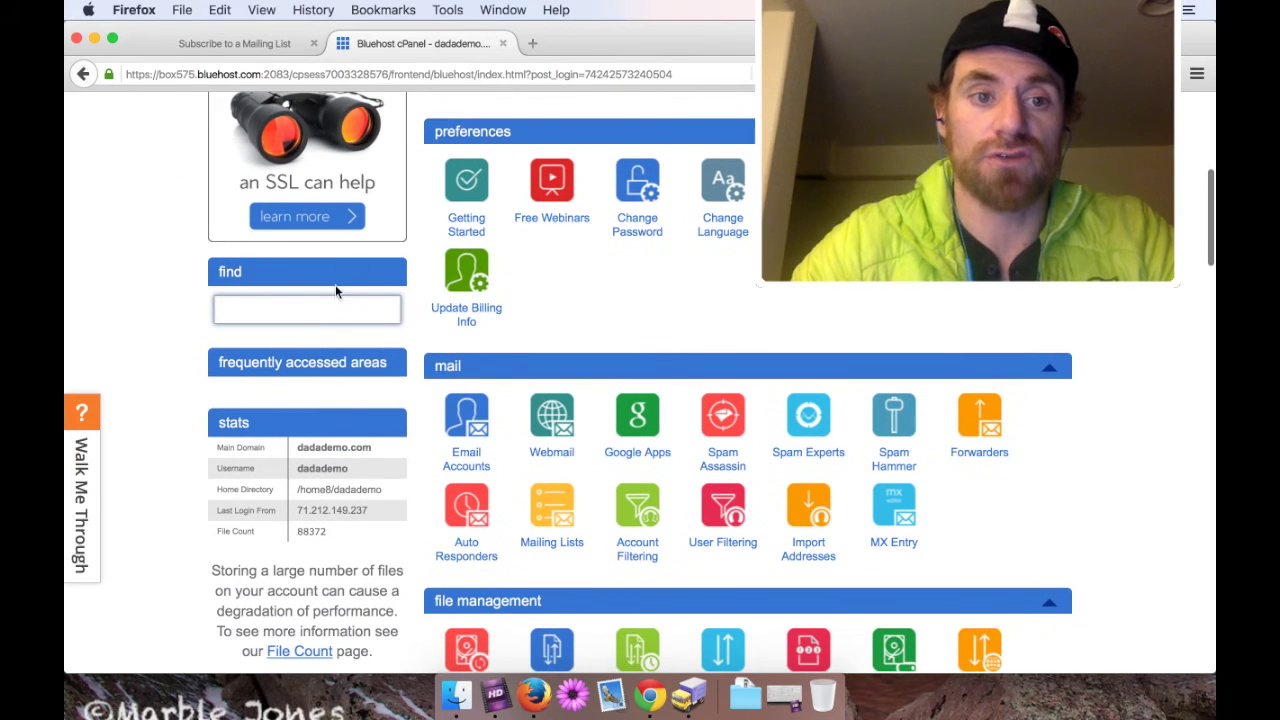
Search cPanel for 'cron' and open the Cron Jobs page
{"action": "type", "text": "cron"}
{"action": "scroll", "coordinate": [601, 402], "scroll_direction": "up", "scroll_amount": 5}
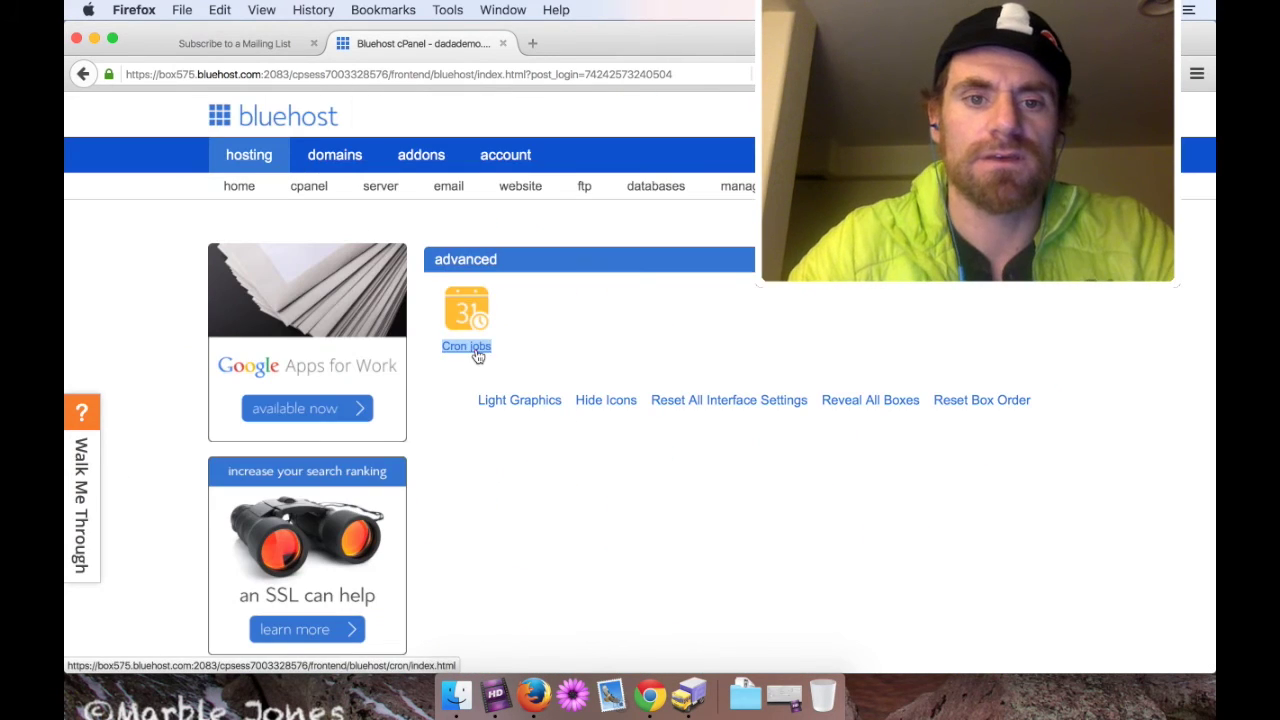
{"action": "left_click", "coordinate": [477, 349]}
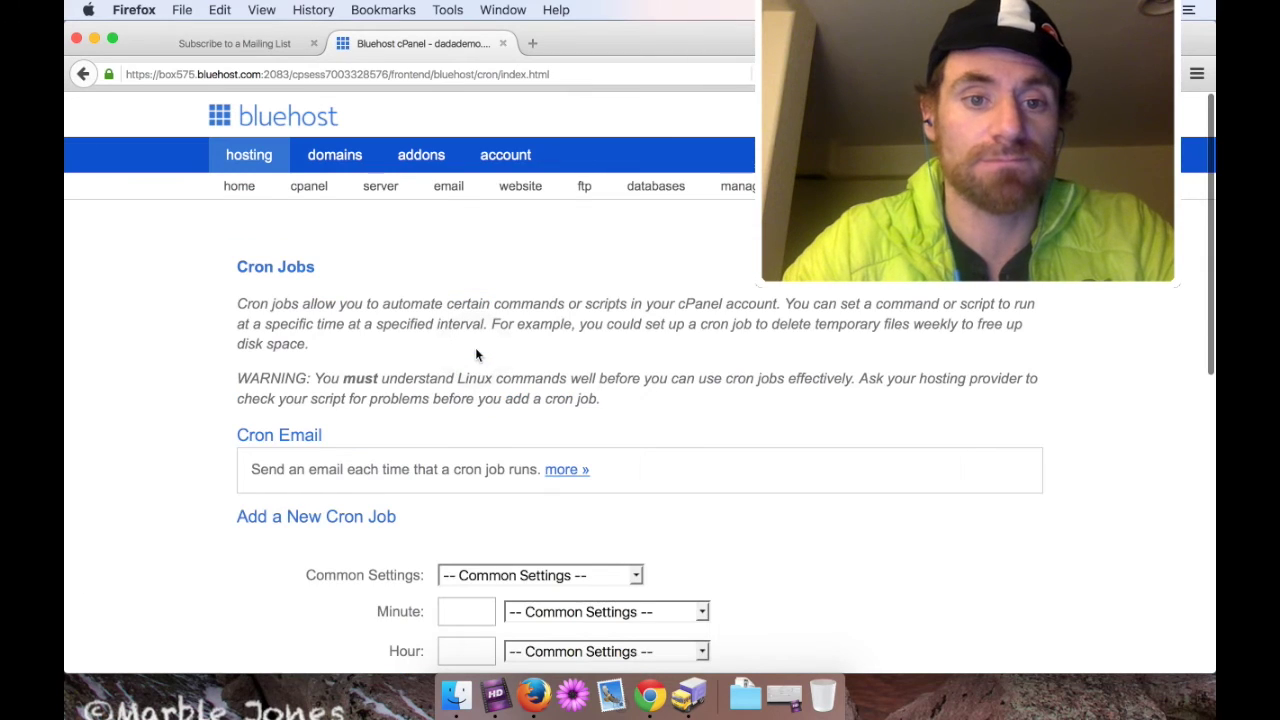
Review the existing */5 dada/mail.cgi curl cron job and delete it
{"action": "scroll", "coordinate": [211, 443], "scroll_direction": "down", "scroll_amount": 1}
{"action": "scroll", "coordinate": [211, 450], "scroll_direction": "down", "scroll_amount": 10}
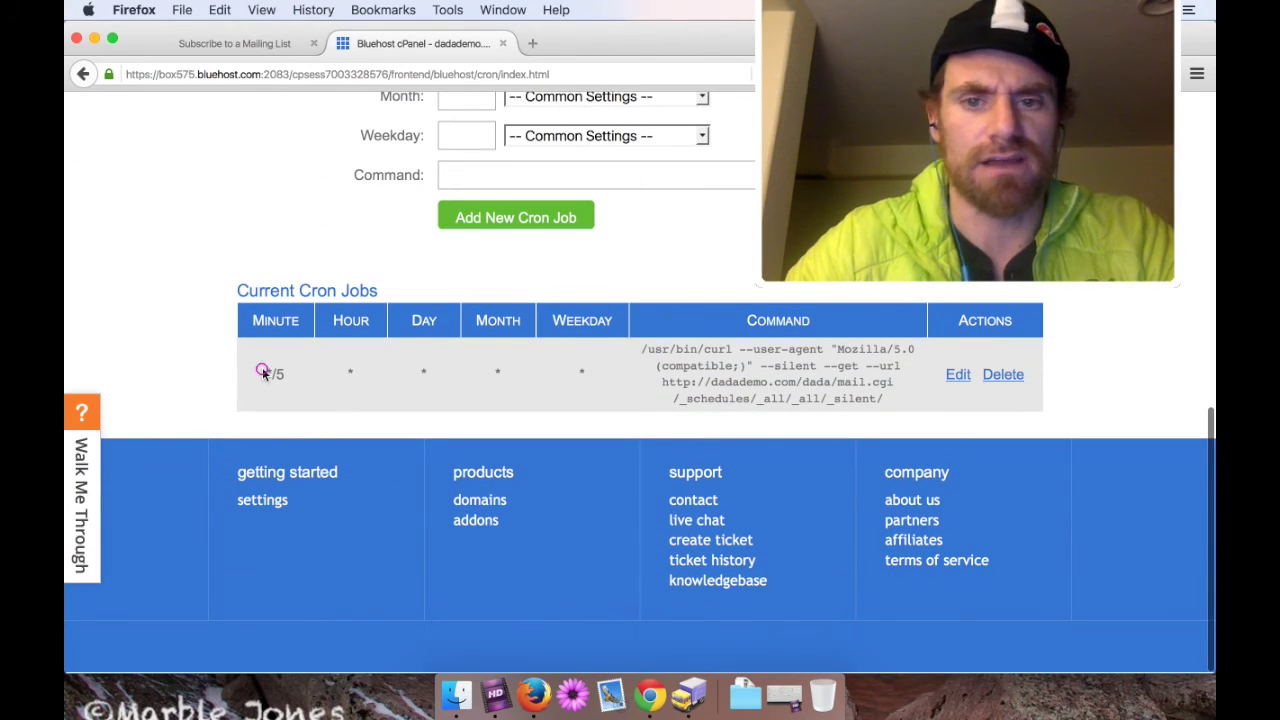
{"action": "left_click_drag", "start_coordinate": [262, 367], "coordinate": [844, 435]}
{"action": "triple_click", "coordinate": [884, 398]}
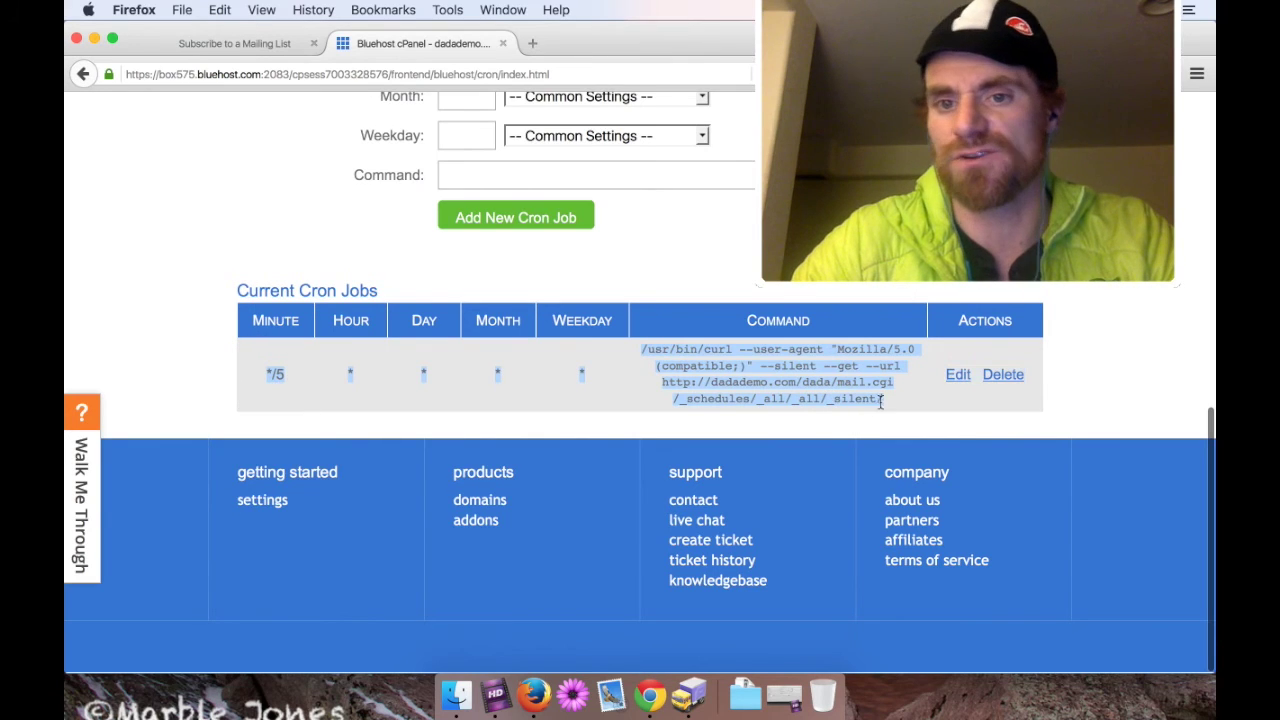
{"action": "left_click", "coordinate": [785, 356]}
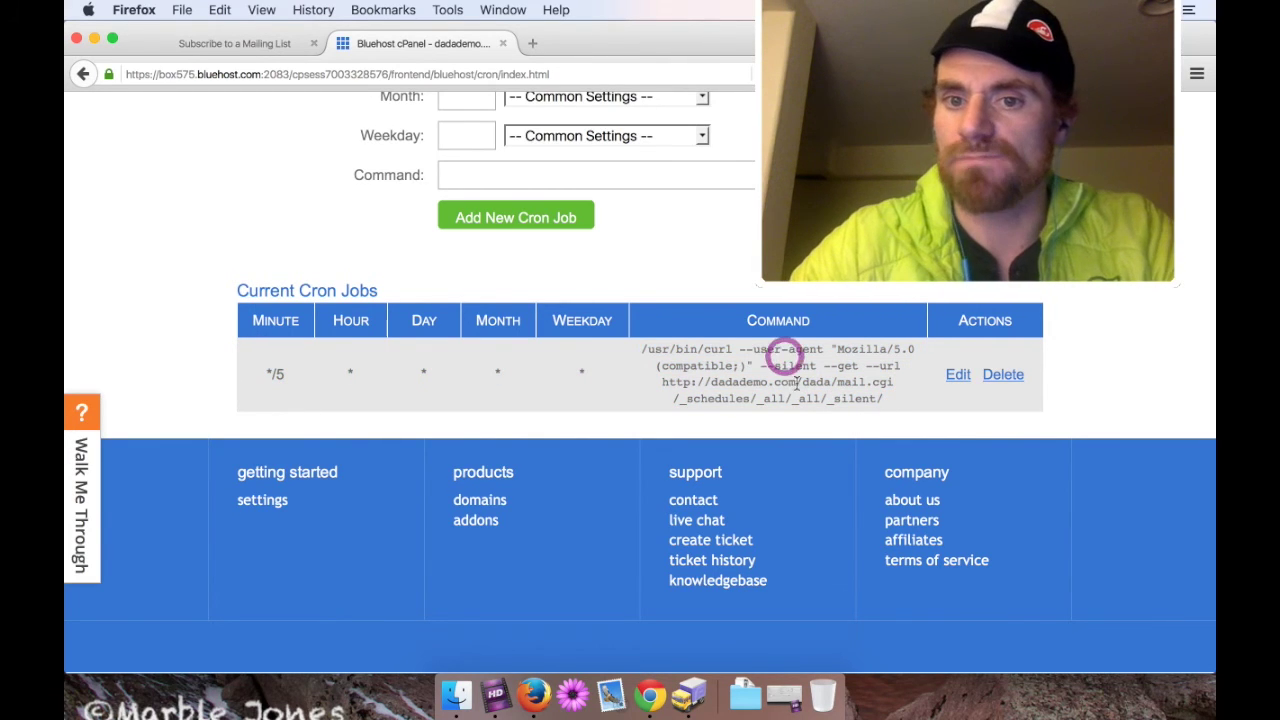
{"action": "left_click_drag", "start_coordinate": [802, 383], "coordinate": [902, 391]}
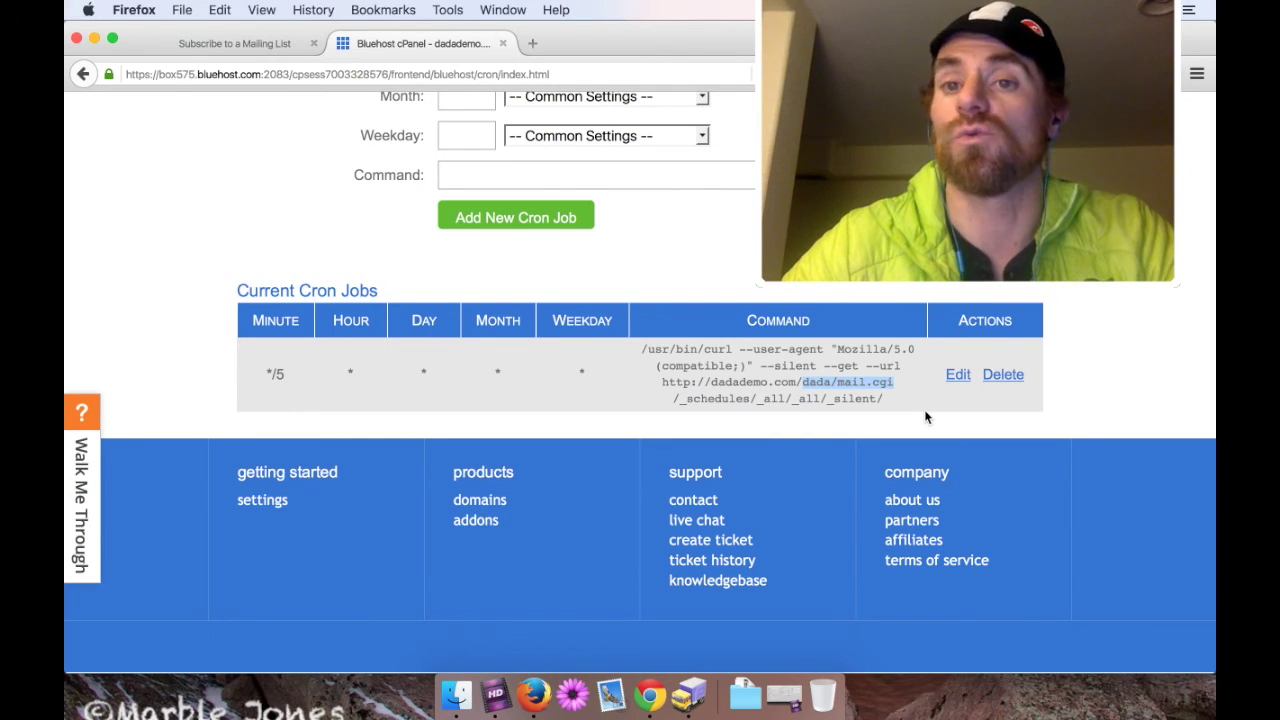
{"action": "left_click", "coordinate": [1002, 375]}
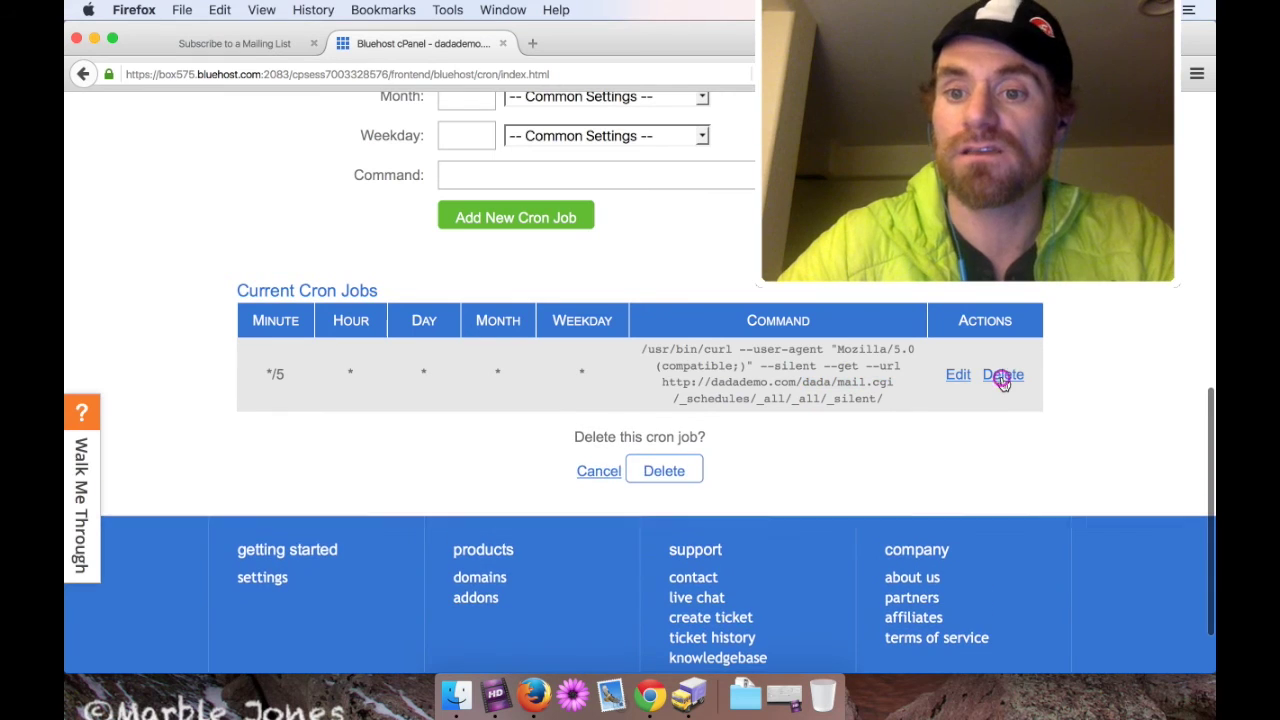
{"action": "left_click", "coordinate": [666, 469]}
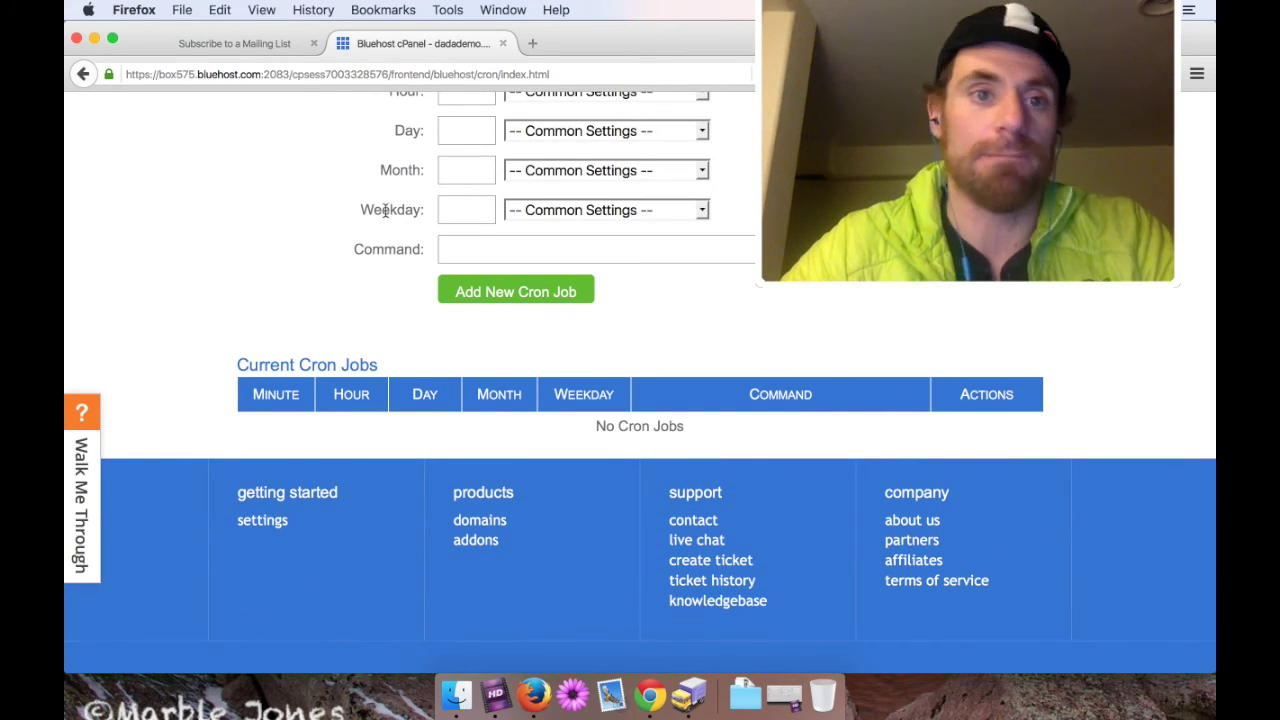
In Dada Mail's administration, open Control Panel Settings > Scheduled Jobs
{"action": "left_click", "coordinate": [245, 44]}
{"action": "left_click", "coordinate": [640, 541]}
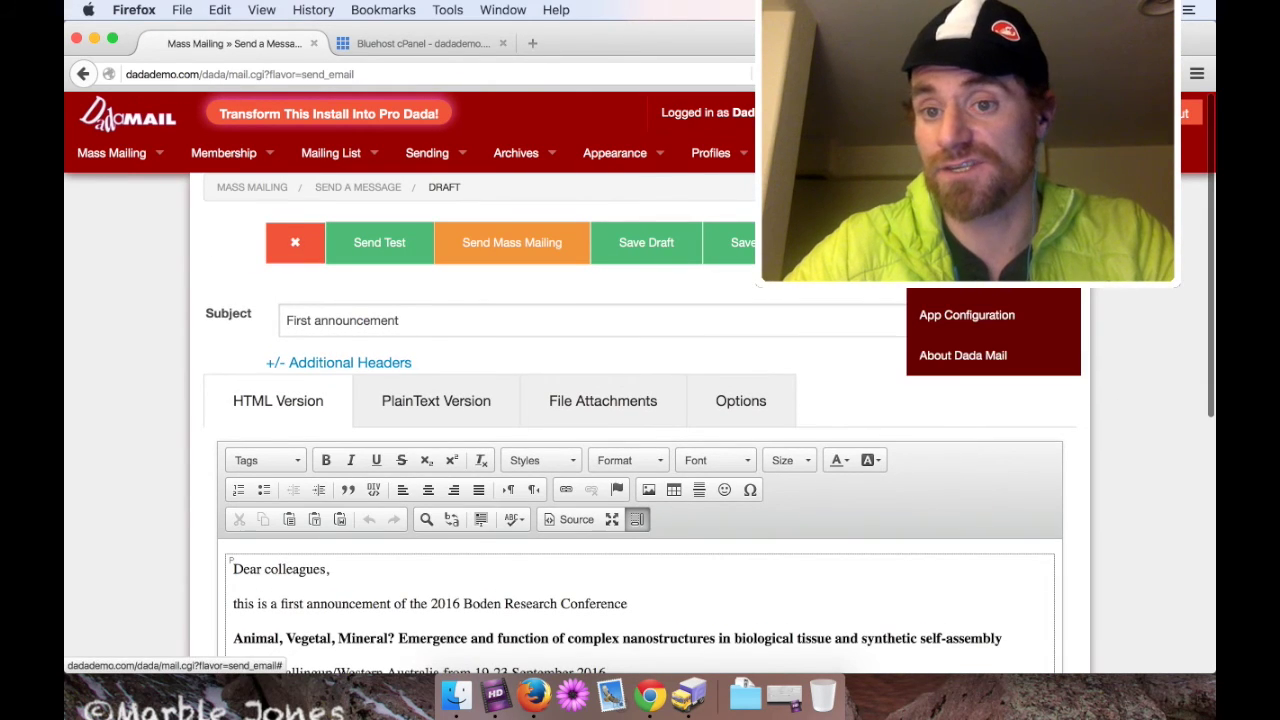
{"action": "mouse_move", "coordinate": [990, 152]}
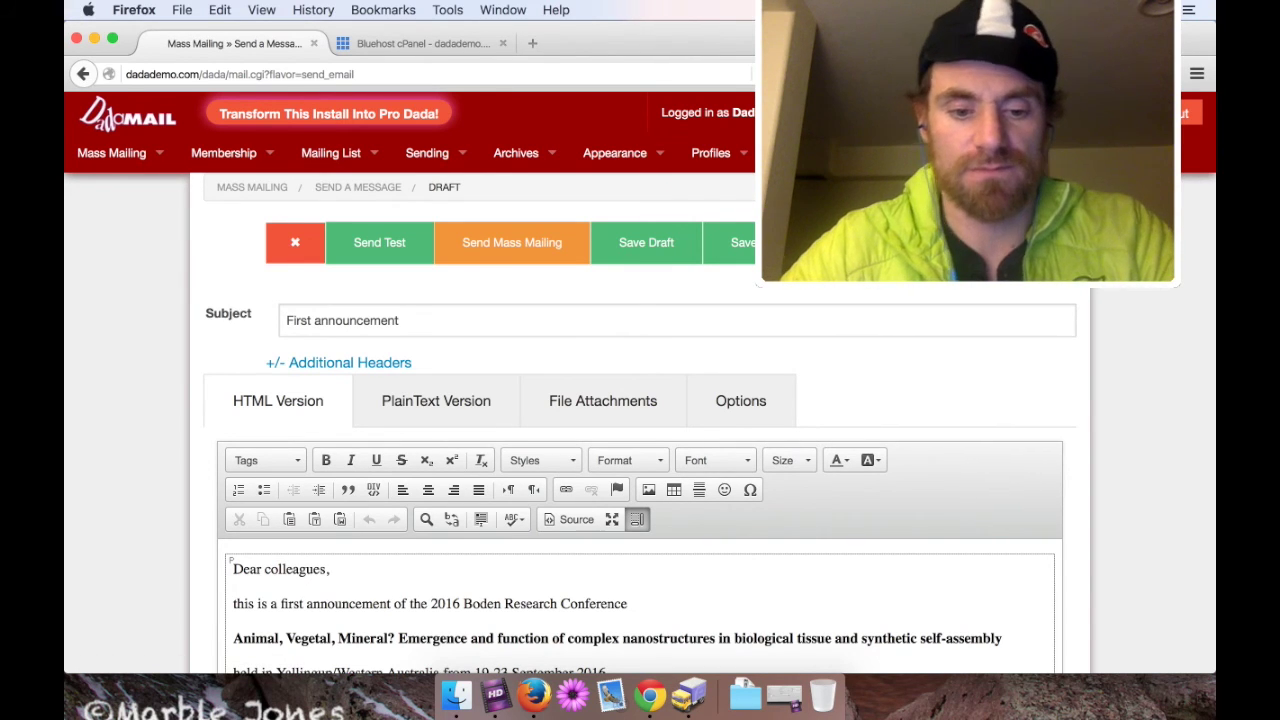
{"action": "mouse_move", "coordinate": [1068, 157]}
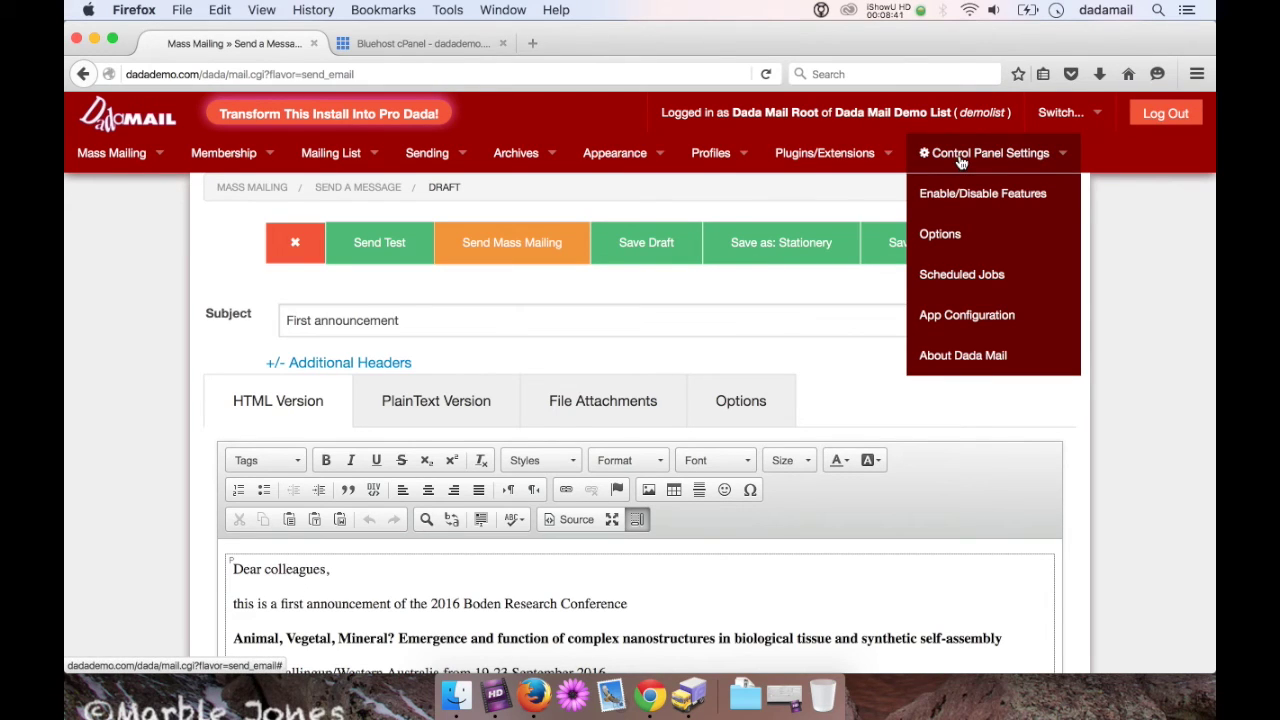
{"action": "left_click", "coordinate": [958, 278]}
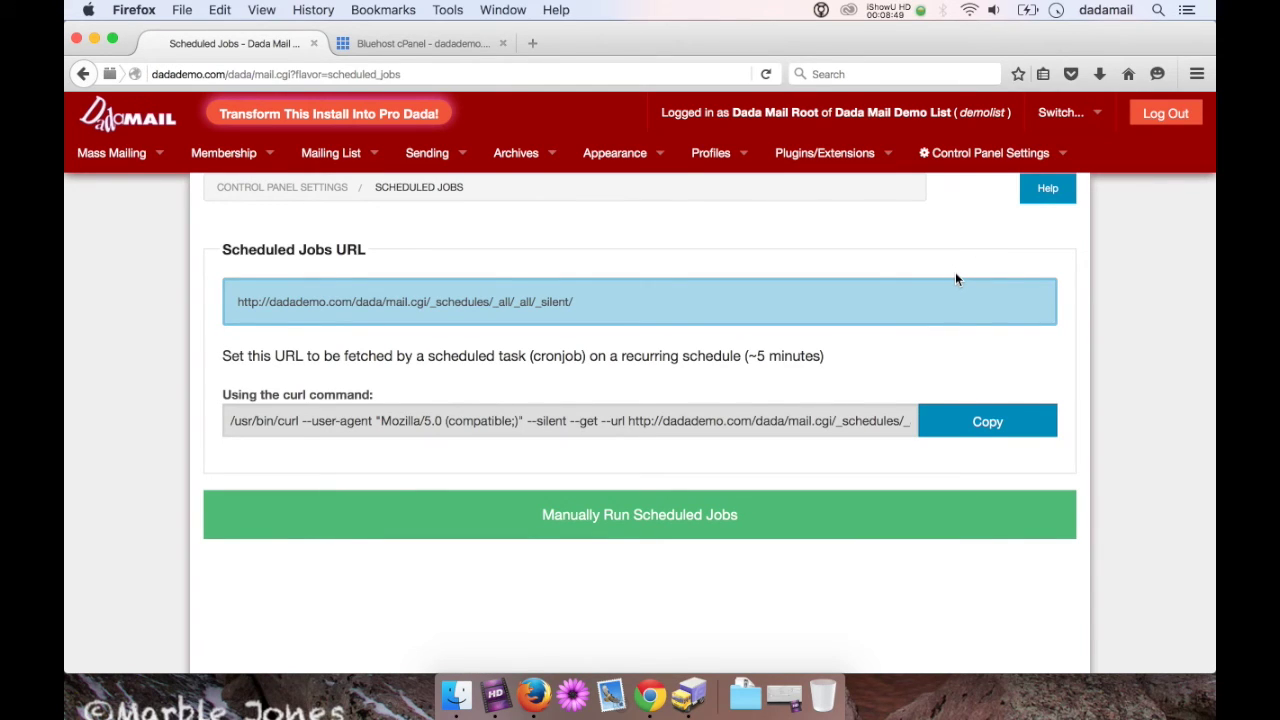
Copy the scheduled-jobs curl command and return to the cPanel Cron Jobs tab
{"action": "left_click_drag", "start_coordinate": [213, 404], "coordinate": [430, 403]}
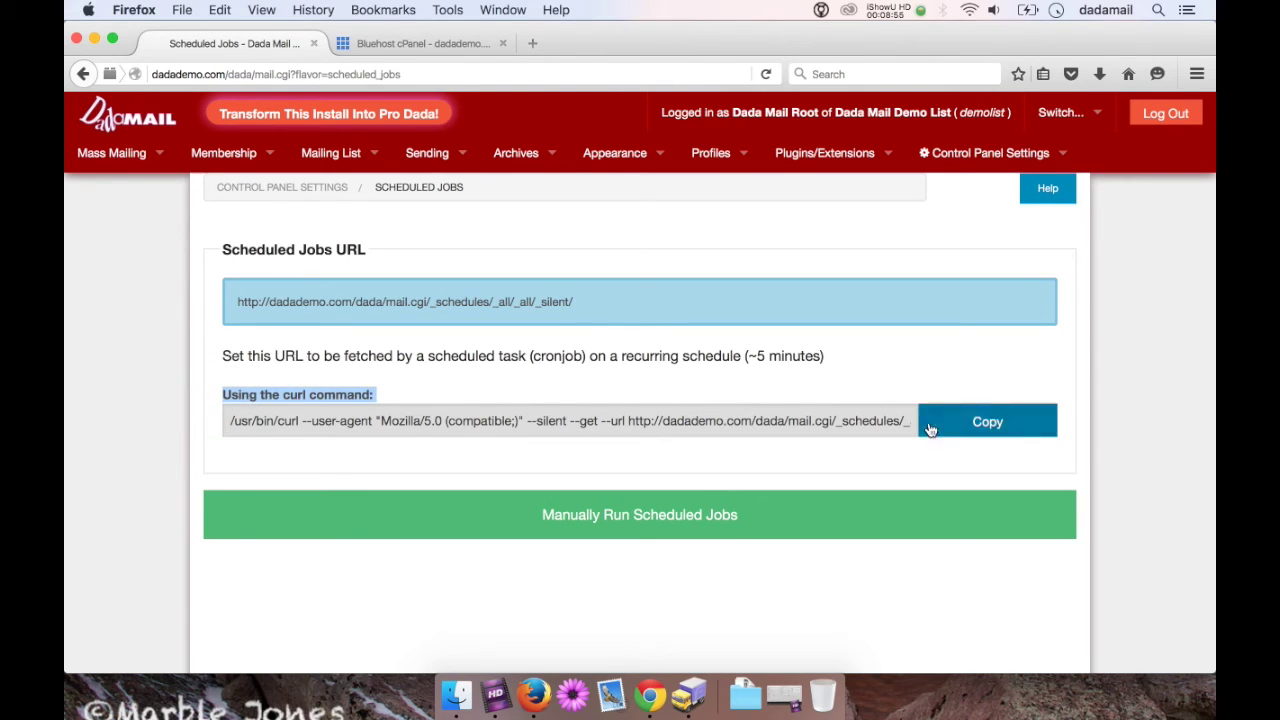
{"action": "left_click", "coordinate": [1002, 421]}
{"action": "left_click", "coordinate": [1002, 421]}
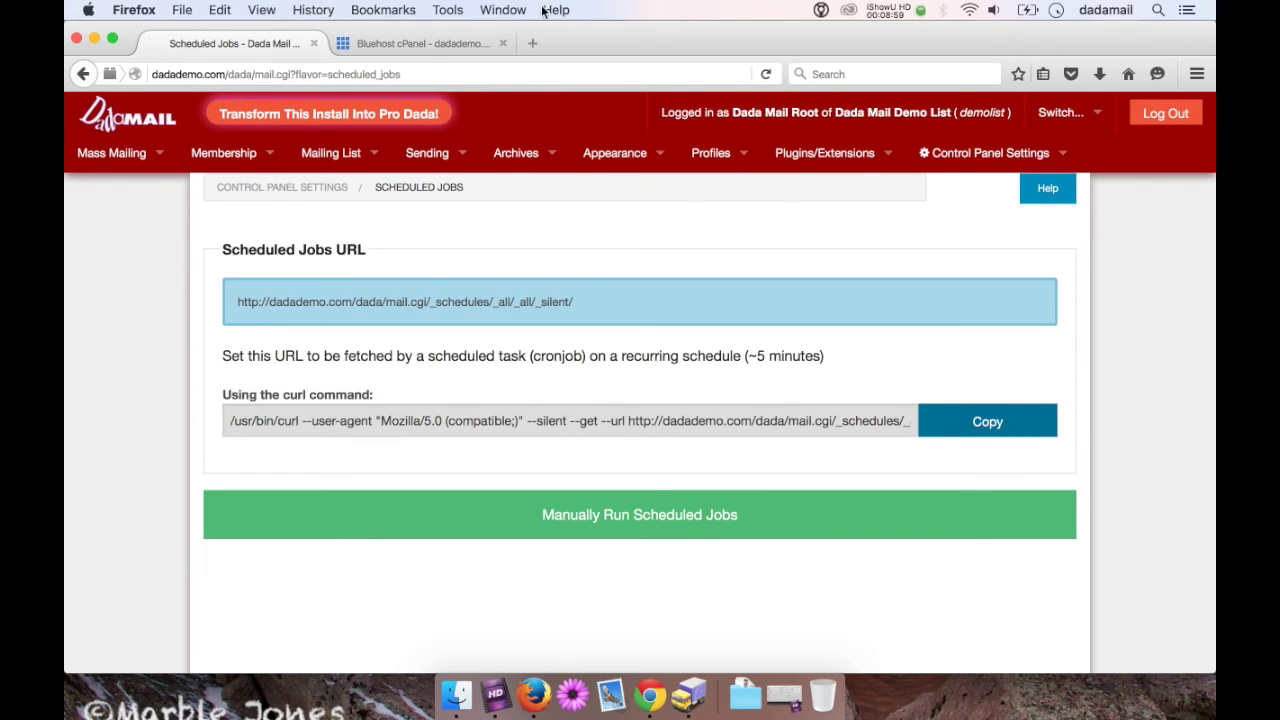
{"action": "left_click", "coordinate": [432, 43]}
{"action": "scroll", "coordinate": [502, 316], "scroll_direction": "up", "scroll_amount": 5}
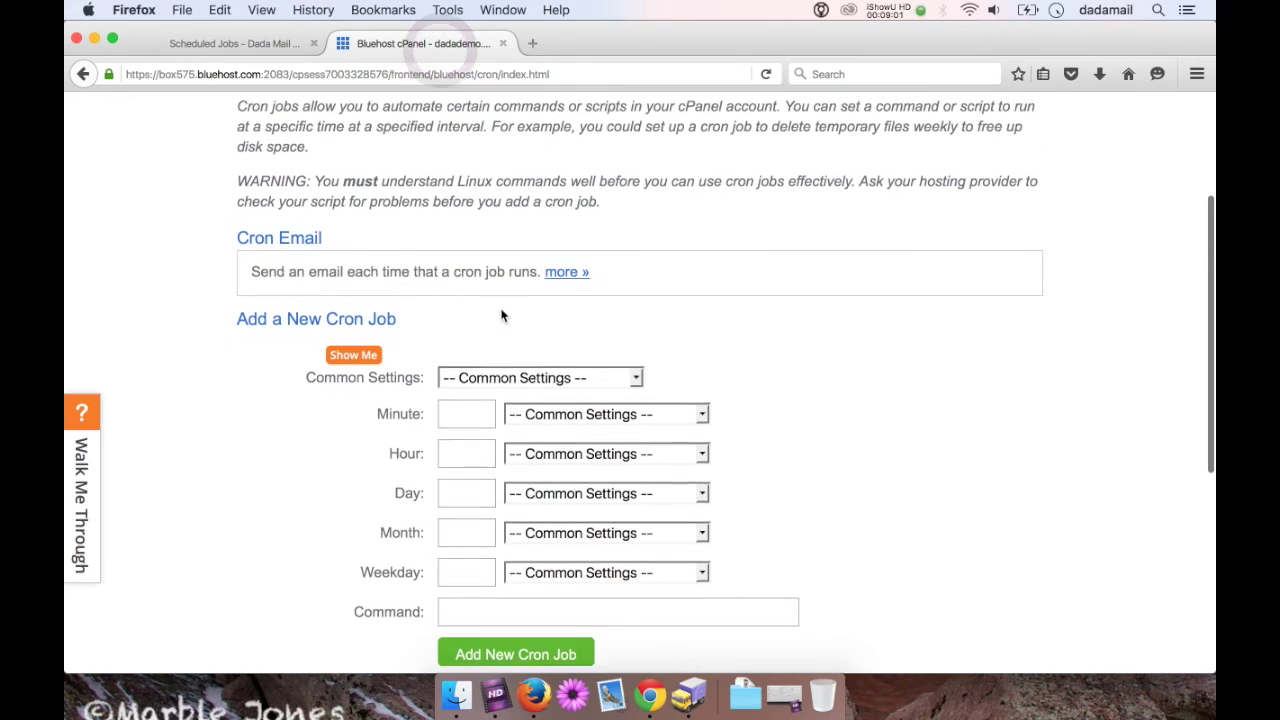
Add a cron job running the pasted Dada Mail curl command Once Per Five Minutes
{"action": "left_click", "coordinate": [475, 386]}
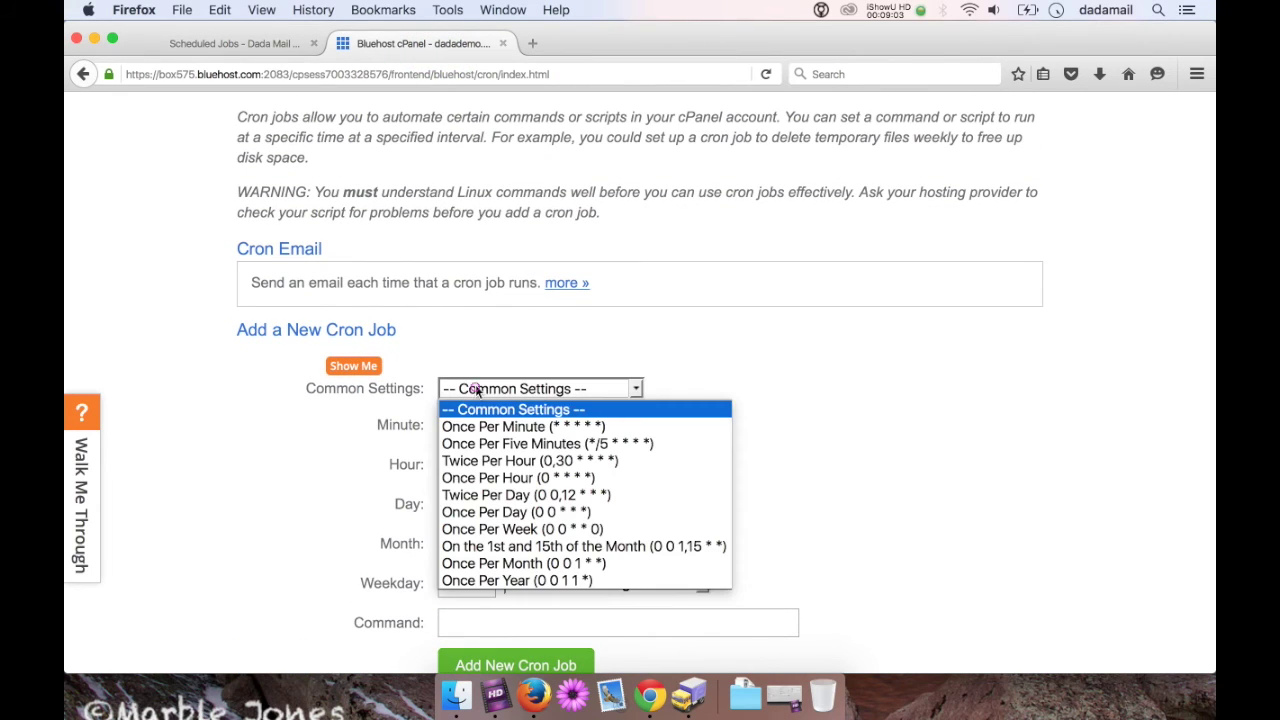
{"action": "left_click", "coordinate": [489, 443]}
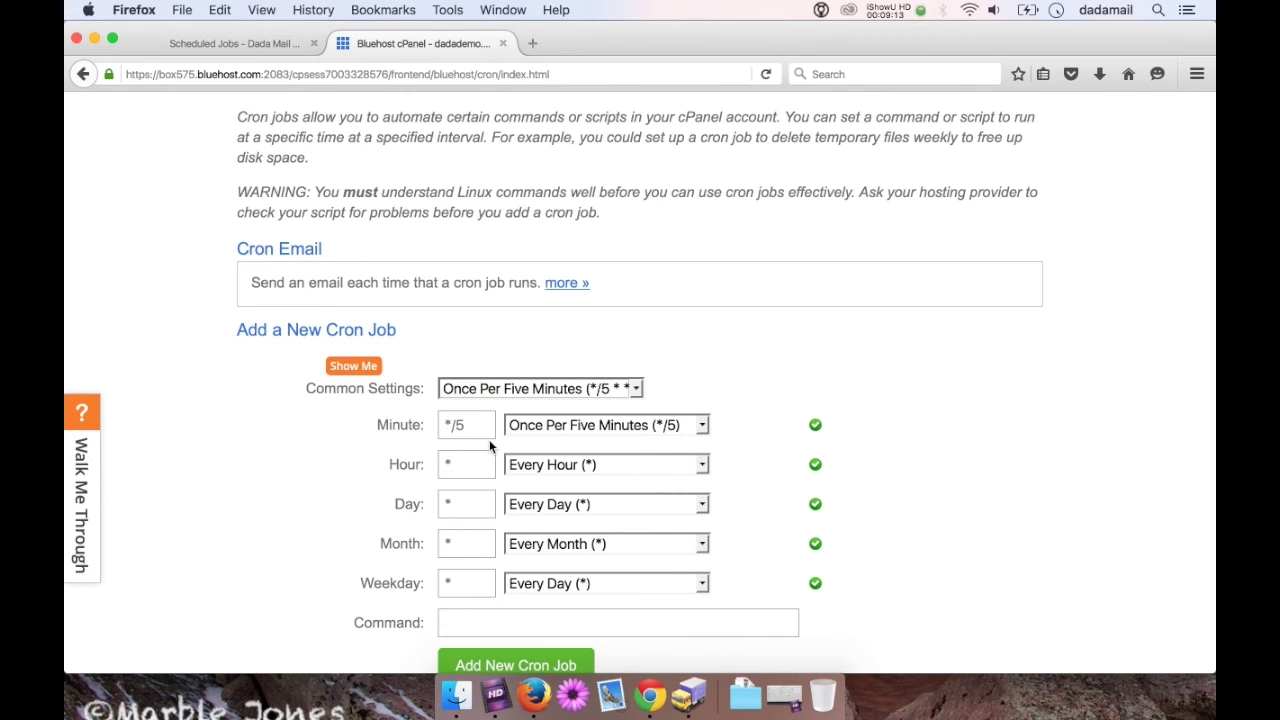
{"action": "scroll", "coordinate": [810, 510], "scroll_direction": "down", "scroll_amount": 5}
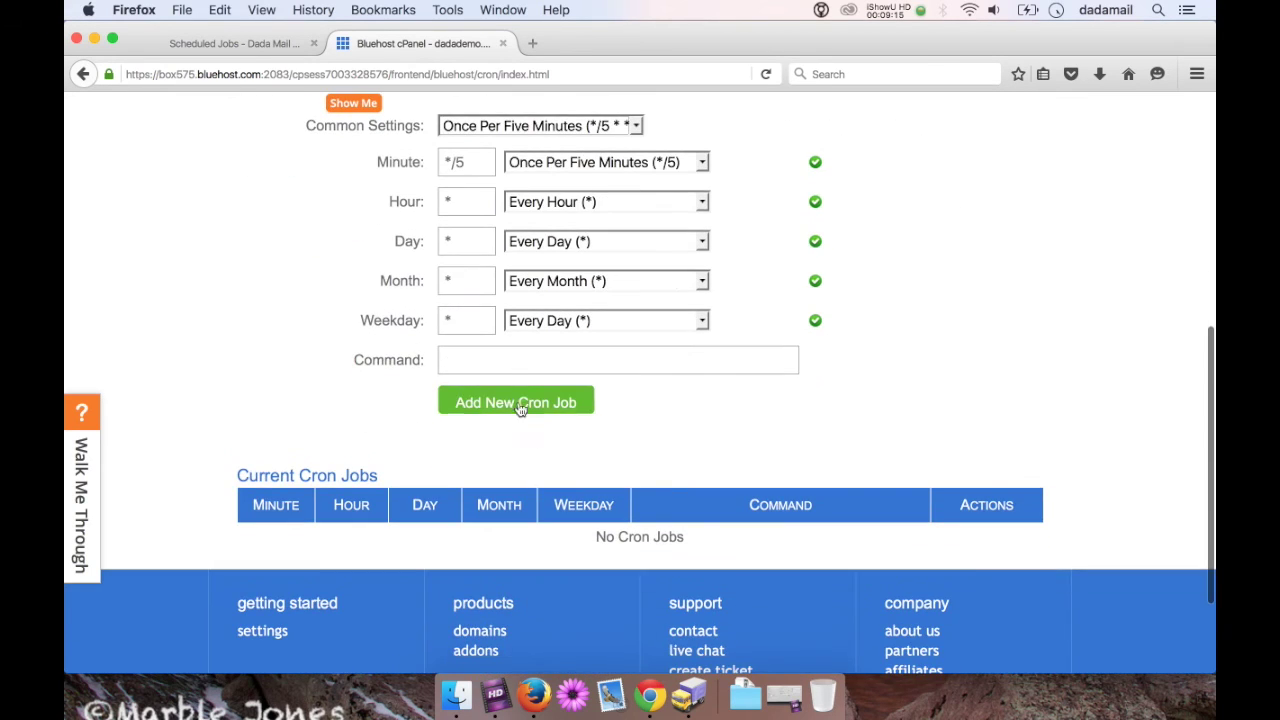
{"action": "left_click", "coordinate": [497, 363]}
{"action": "key", "text": "super+v"}
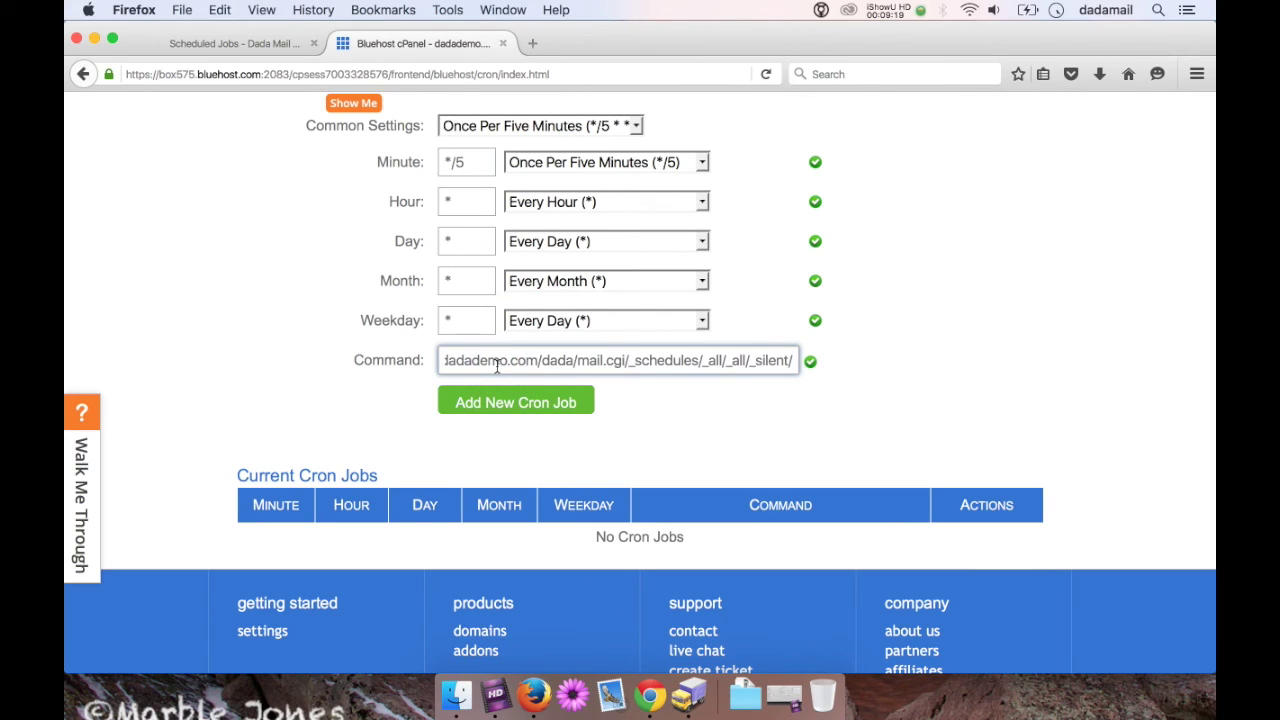
{"action": "left_click", "coordinate": [498, 412]}
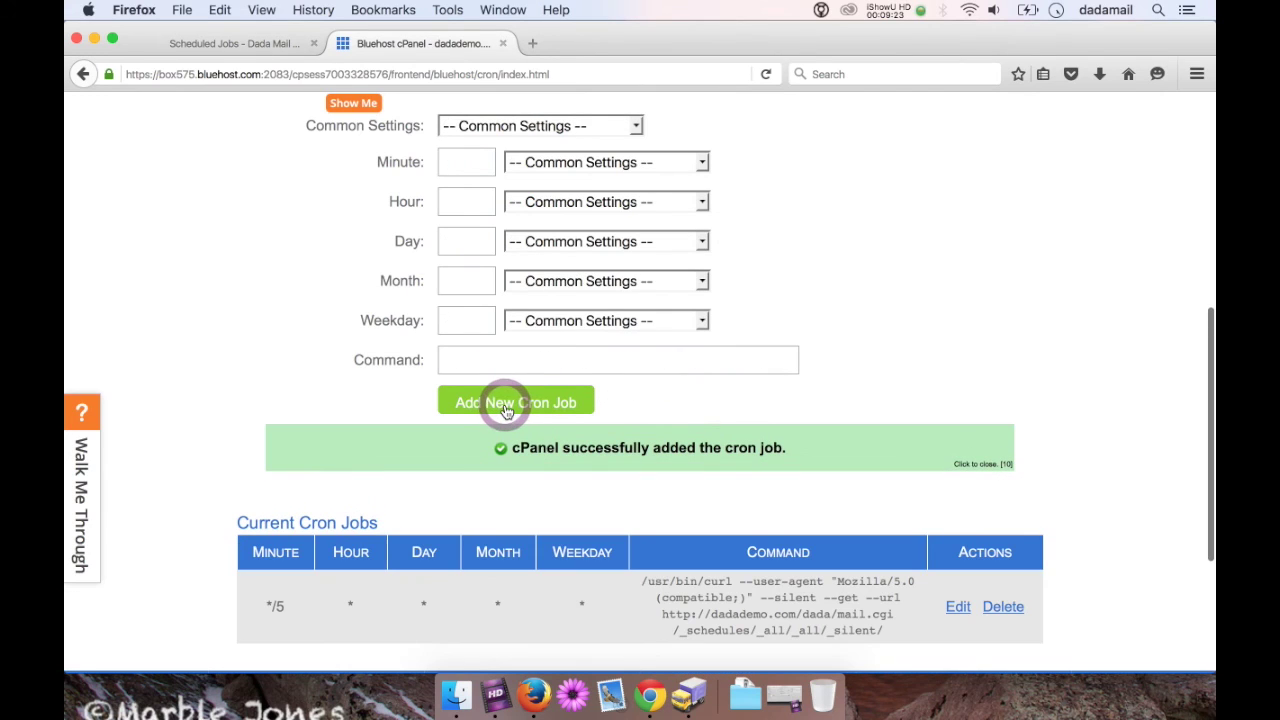